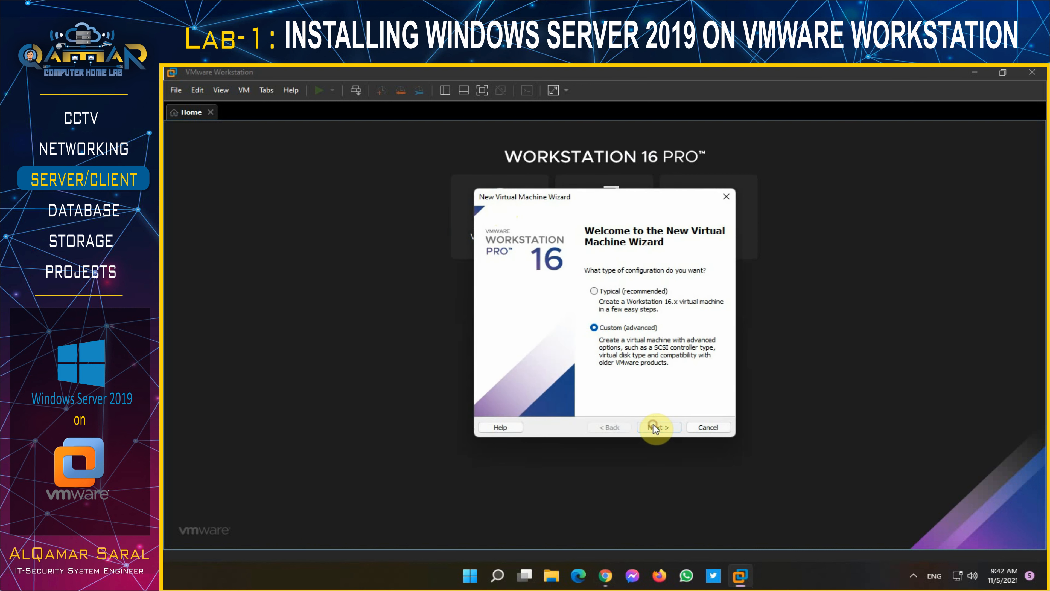
# - Run a custom setup with default compatibility for a later-installed Windows Server 2019 guest named vDC-SVR
pyautogui.click(654, 427)
pyautogui.click(653, 426)
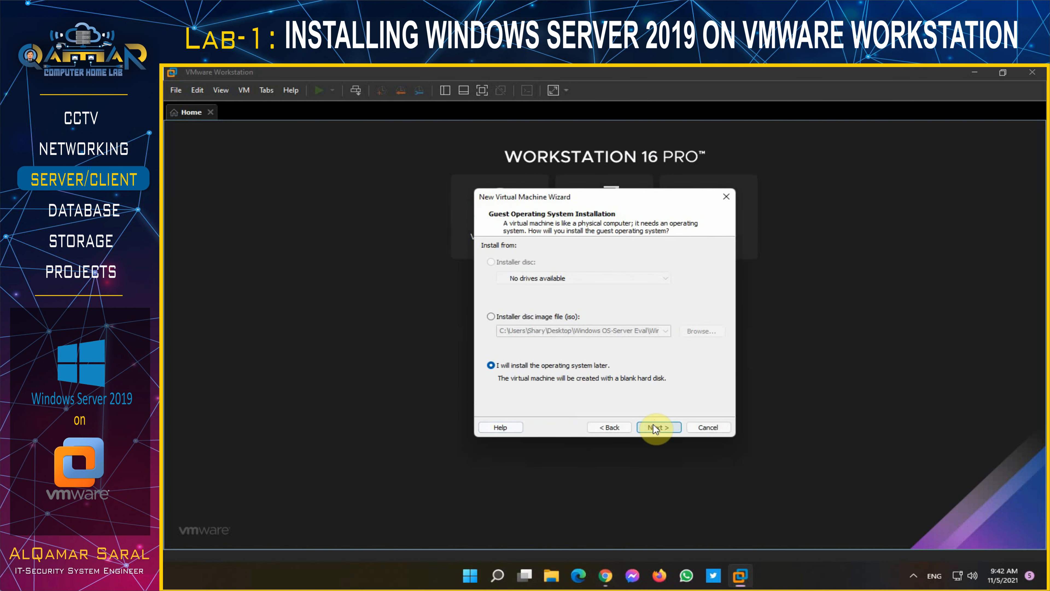
pyautogui.click(654, 426)
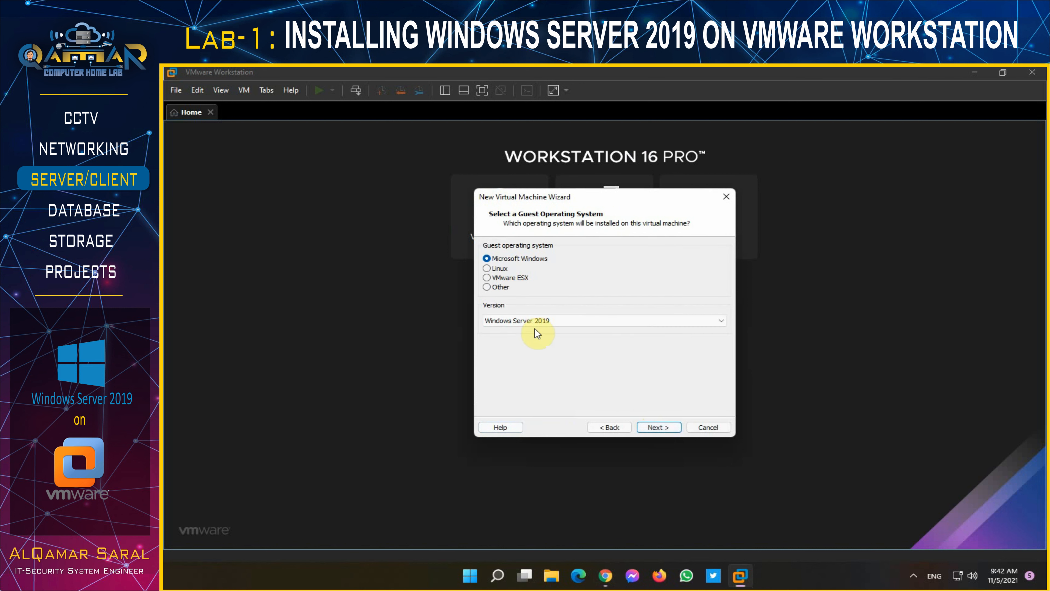
pyautogui.click(657, 427)
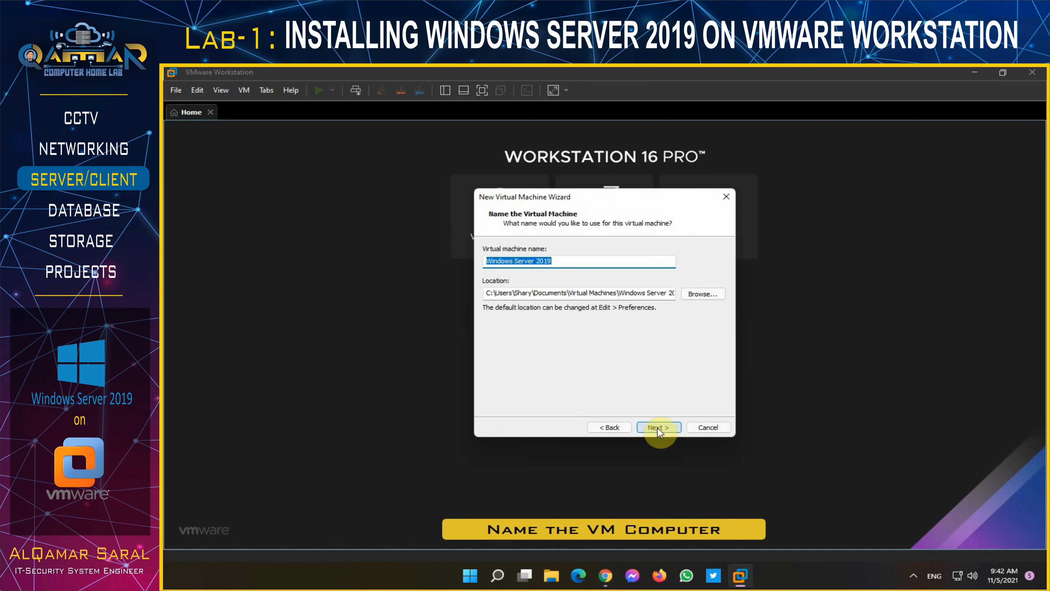
pyautogui.write('vDC-SVR')
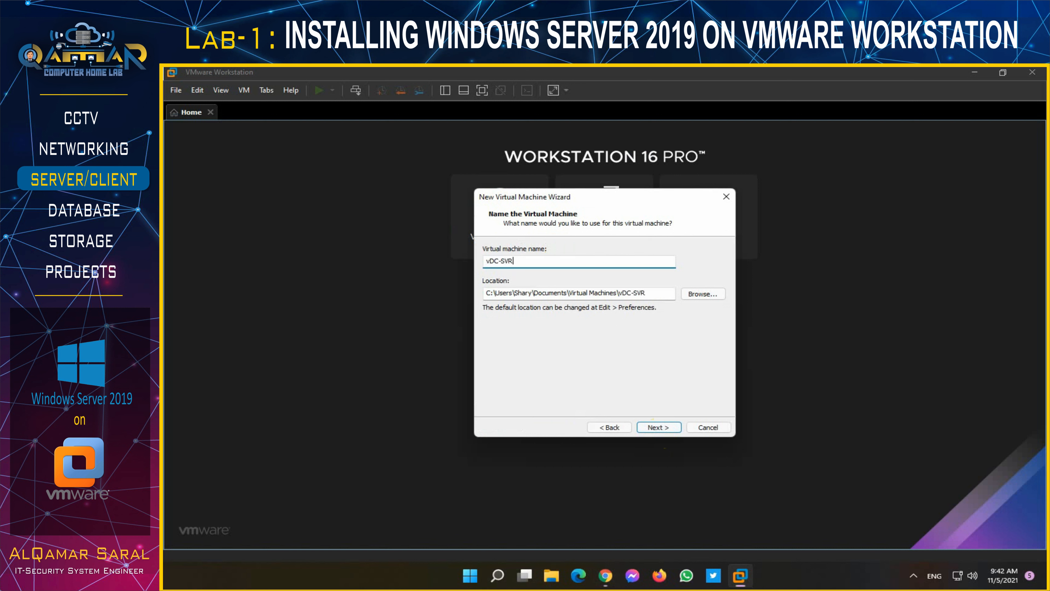
# - Set the VM location to a new vDC-SVR folder on the vQLab (I:) drive
pyautogui.click(704, 294)
pyautogui.scroll(-6, 637, 310)
pyautogui.click(573, 334)
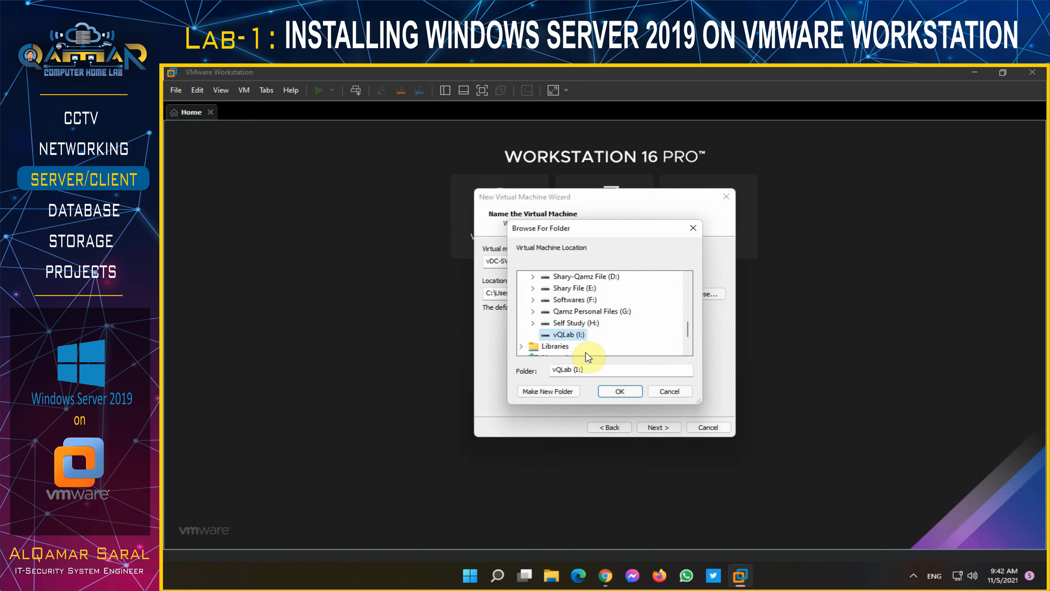
pyautogui.click(548, 391)
pyautogui.write('vDC-SVR')
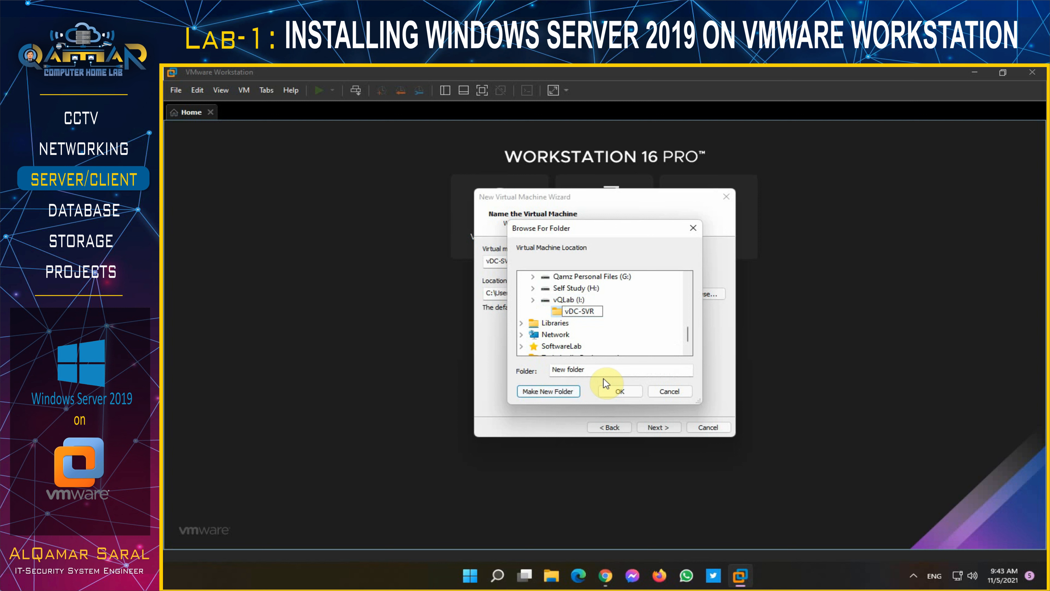
pyautogui.click(618, 389)
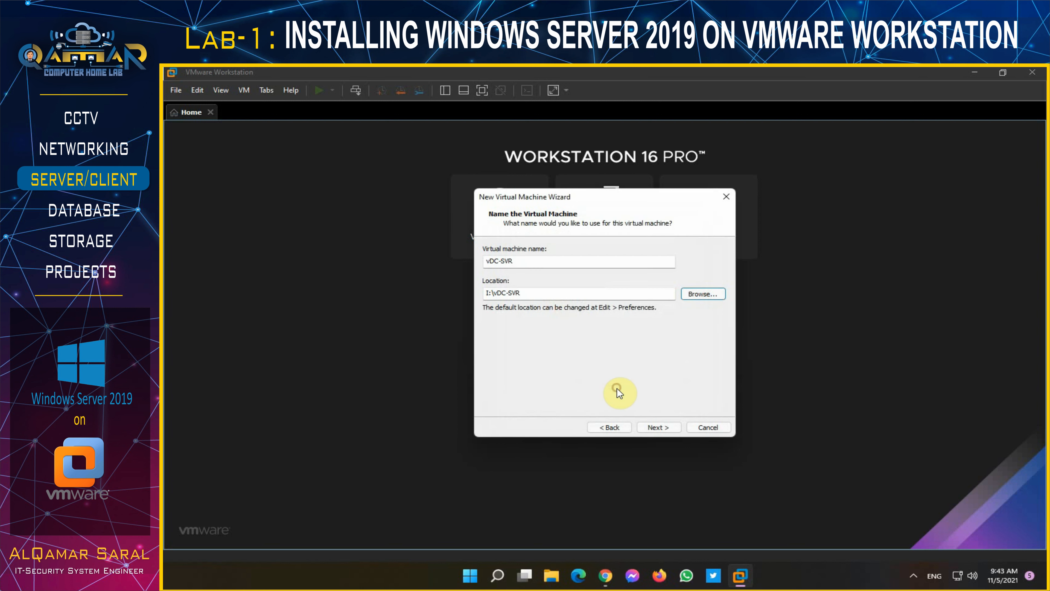
# - Keep UEFI firmware and two processors, and set memory to about 3.5 GB (3564 MB)
pyautogui.click(661, 426)
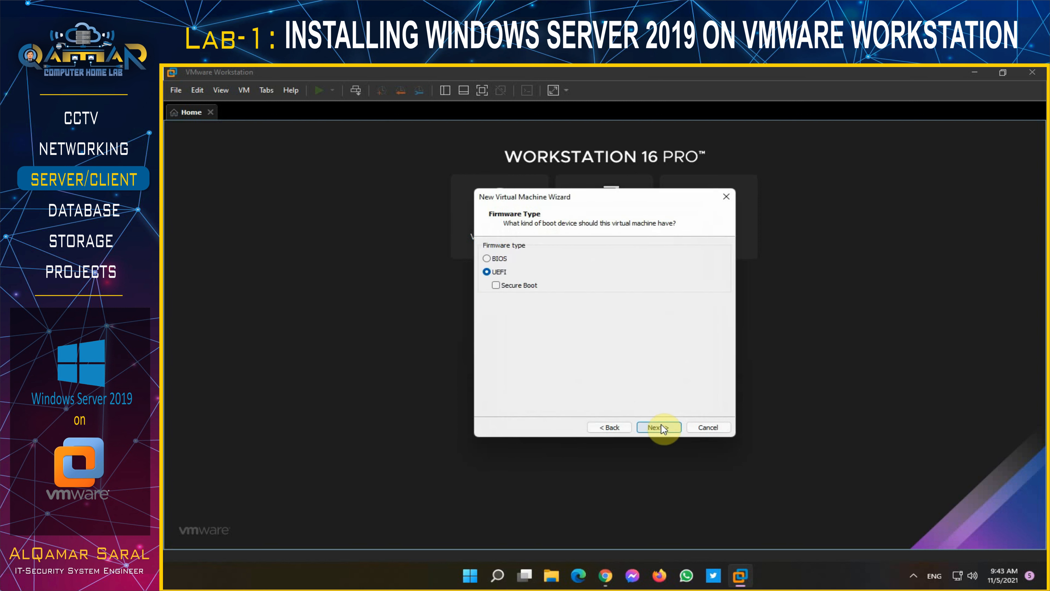
pyautogui.click(661, 426)
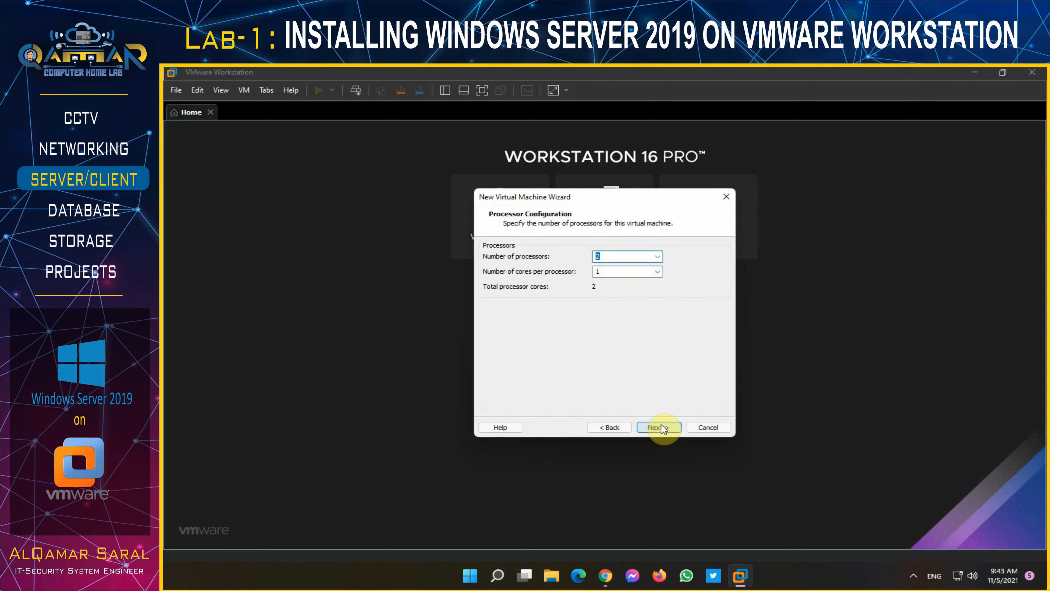
pyautogui.click(662, 426)
pyautogui.click(516, 315)
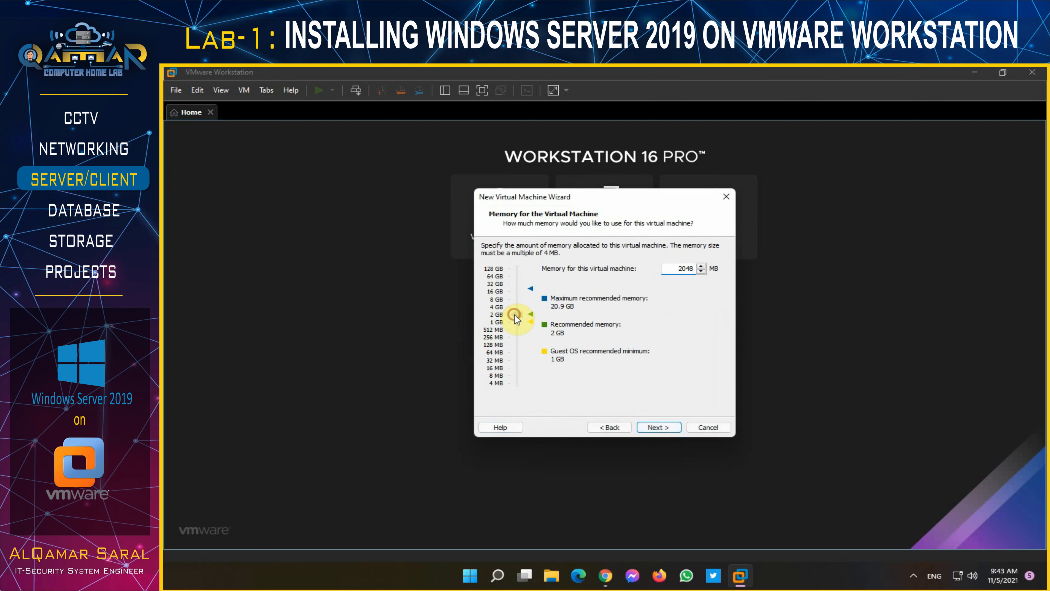
pyautogui.moveTo(522, 306); pyautogui.dragTo(522, 309)
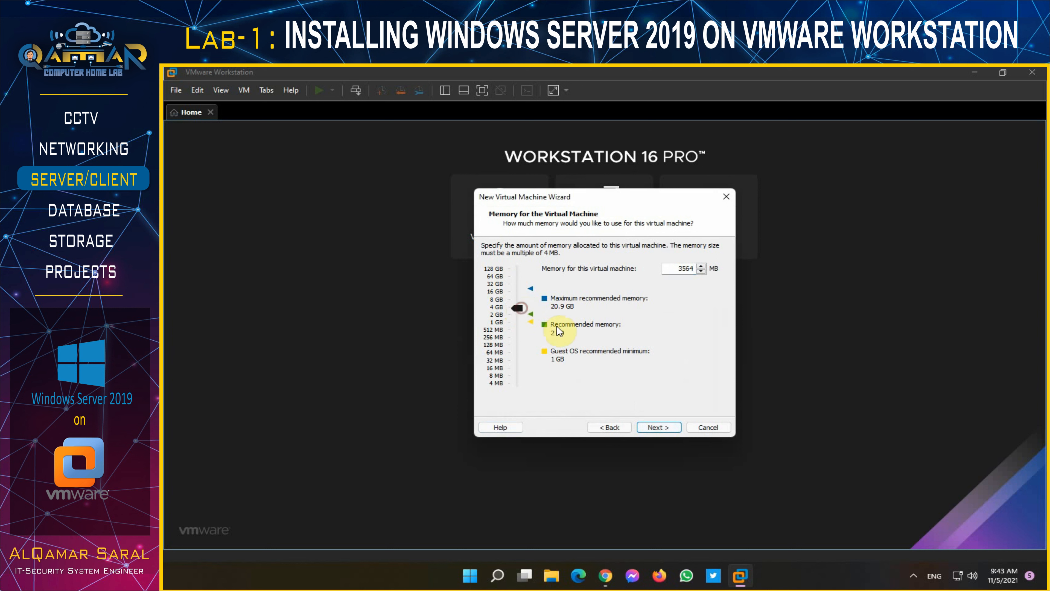
pyautogui.click(662, 429)
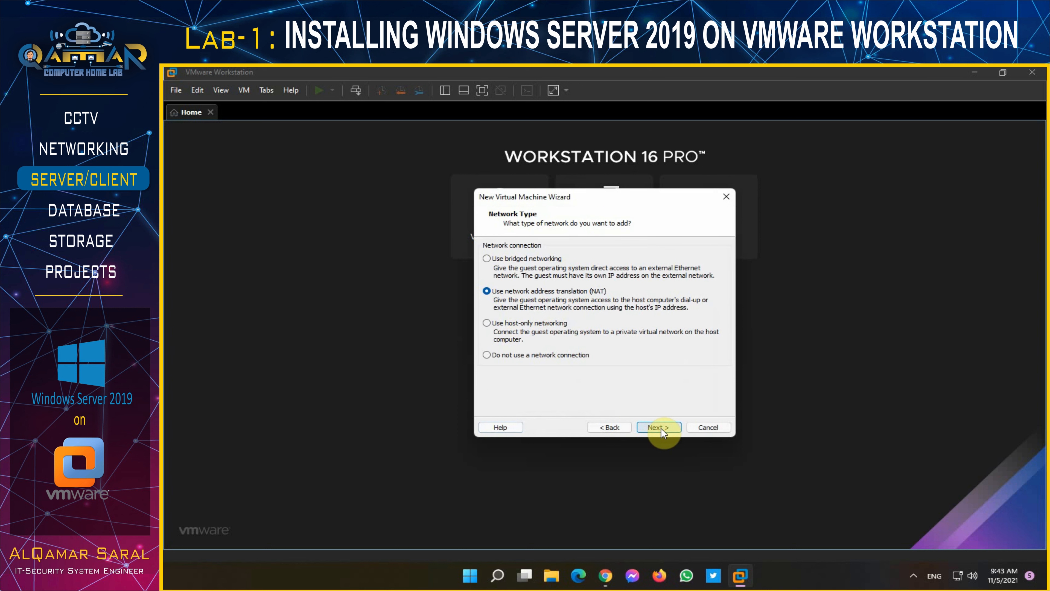
# - Keep NAT and LSI Logic SAS, and create a new 60 GB disk stored as a single file
pyautogui.click(662, 428)
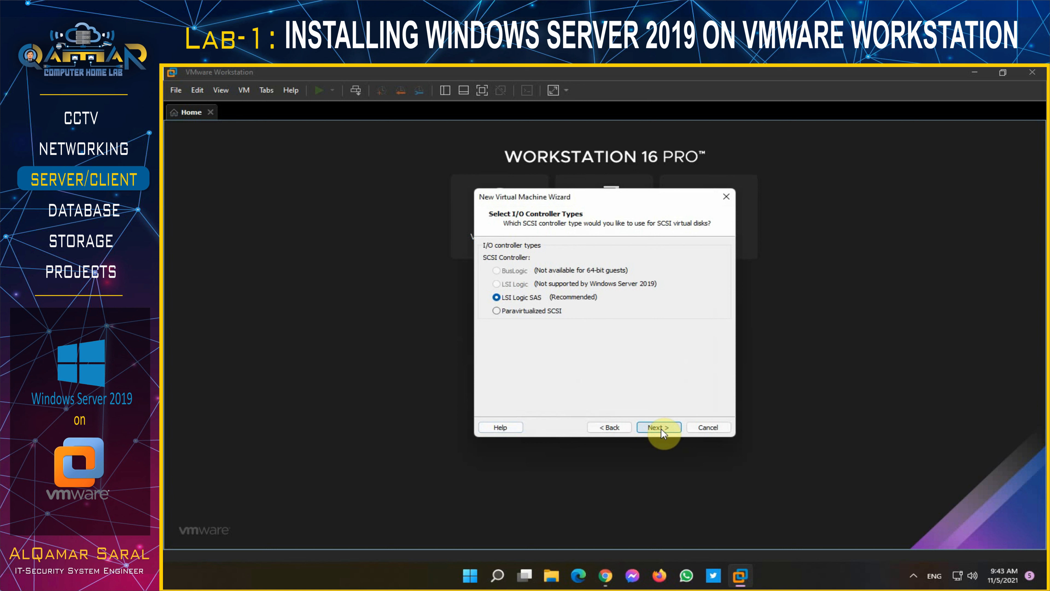
pyautogui.click(662, 429)
pyautogui.click(661, 428)
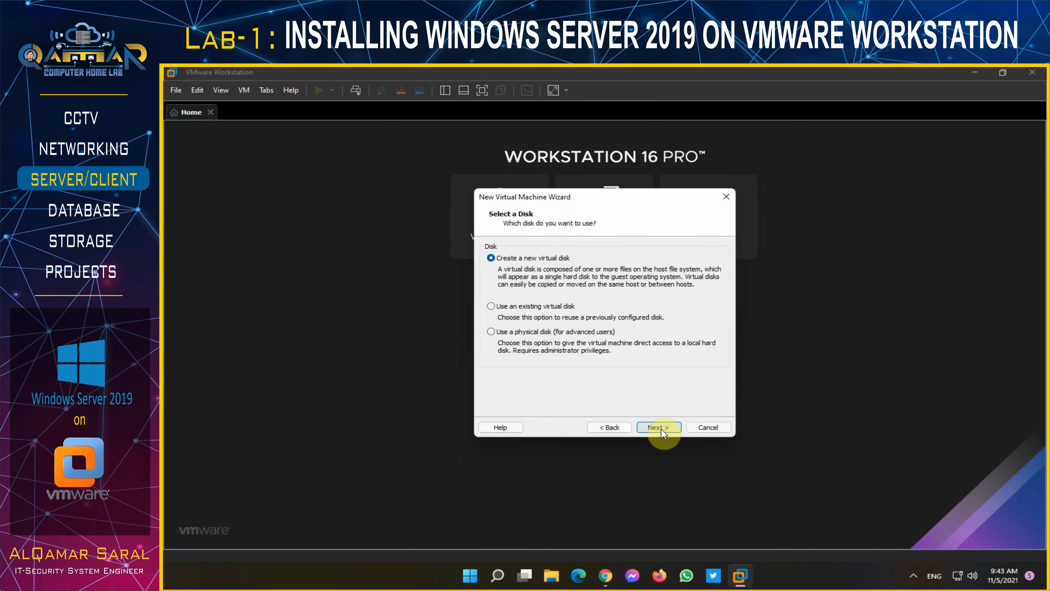
pyautogui.click(661, 428)
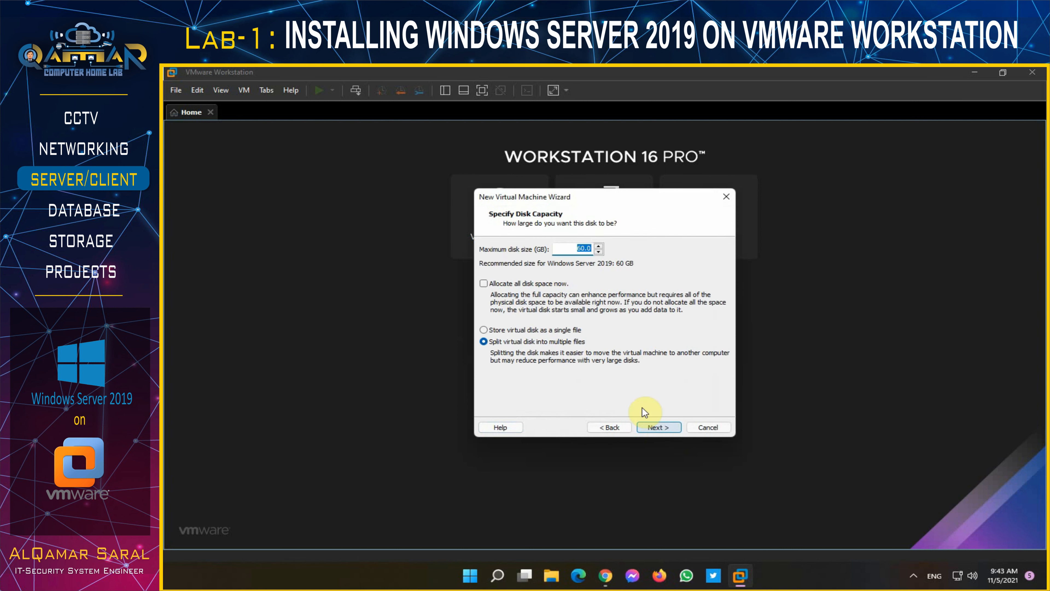
pyautogui.click(544, 331)
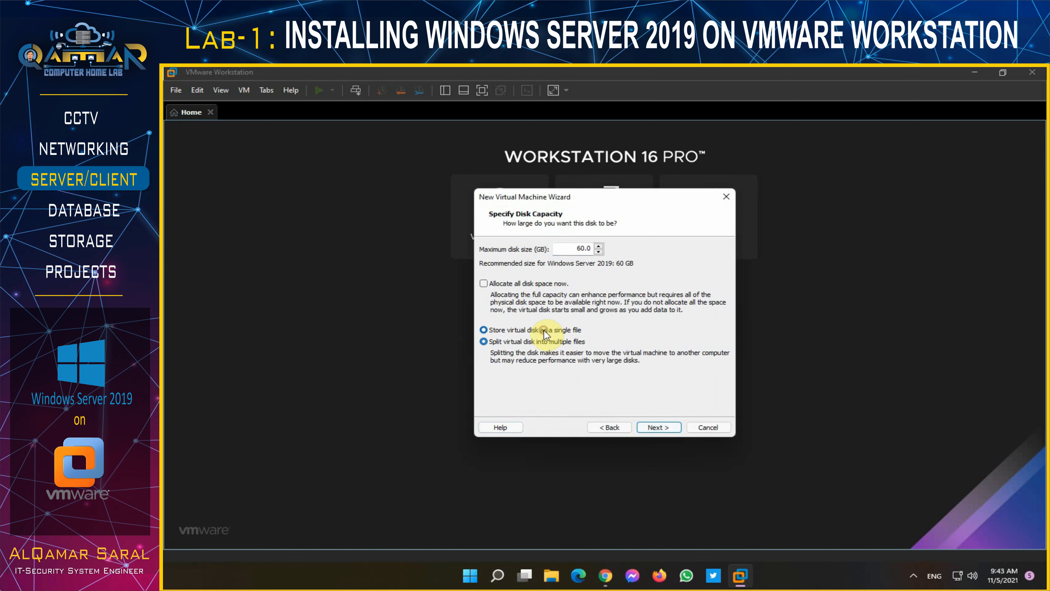
pyautogui.click(667, 428)
pyautogui.click(667, 428)
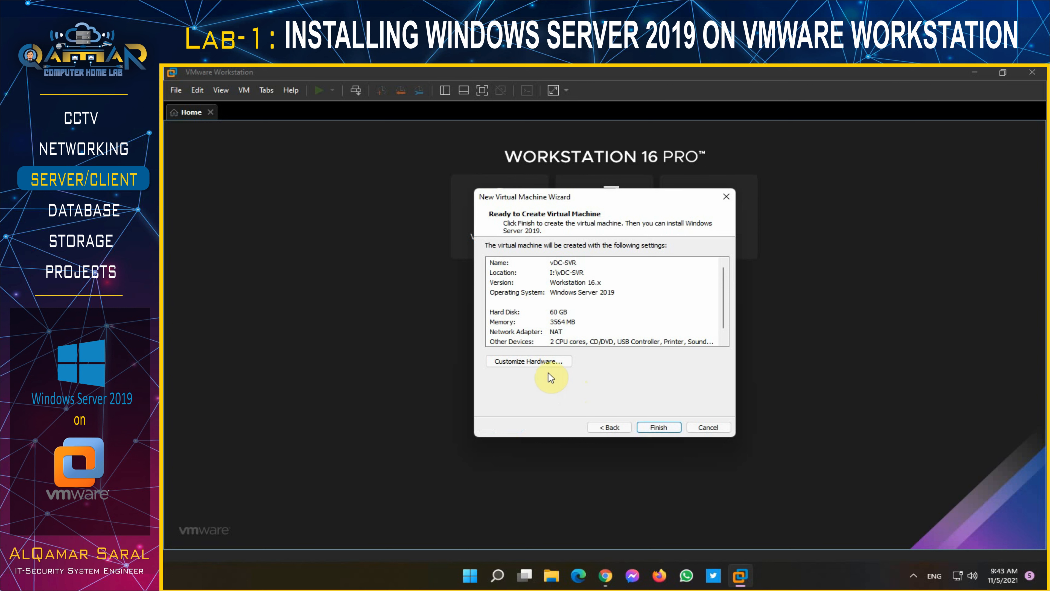
# - Customize hardware to 4096 MB memory and a bridged network adapter, then finish creating vDC-SVR
pyautogui.click(544, 363)
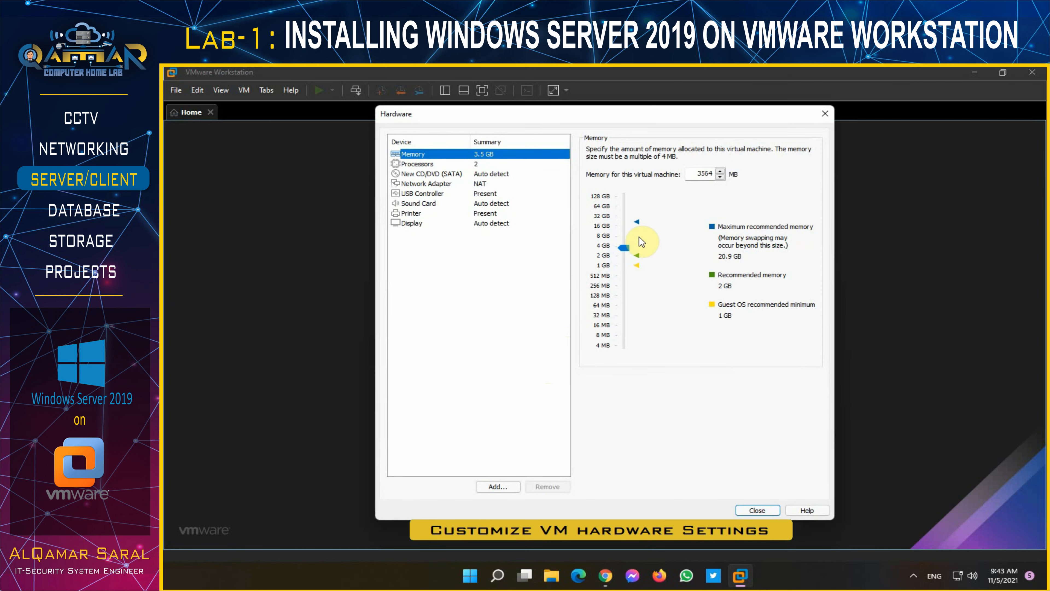
pyautogui.click(625, 248)
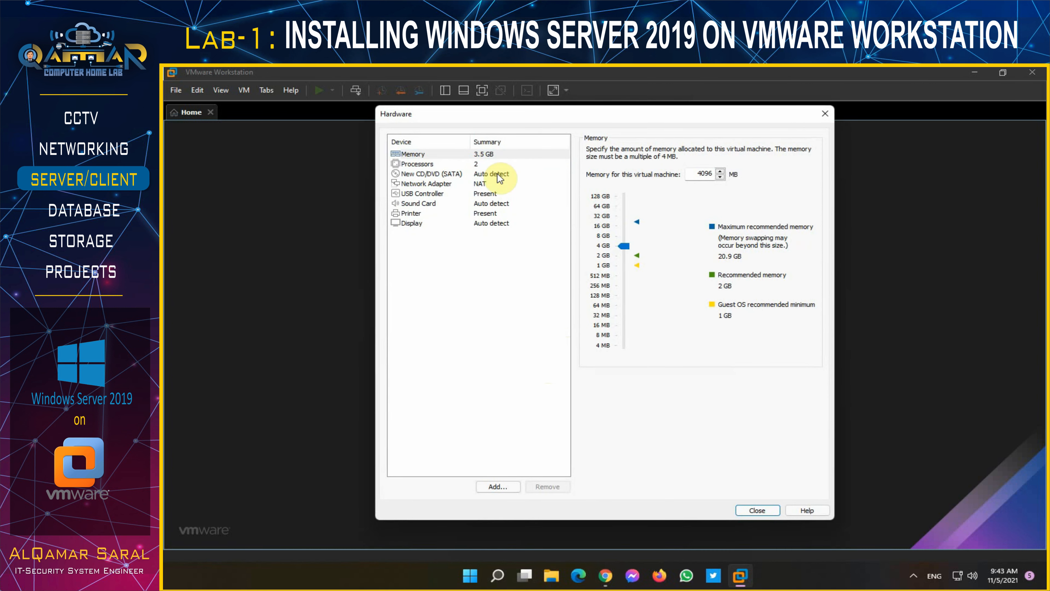
pyautogui.click(485, 184)
pyautogui.click(607, 192)
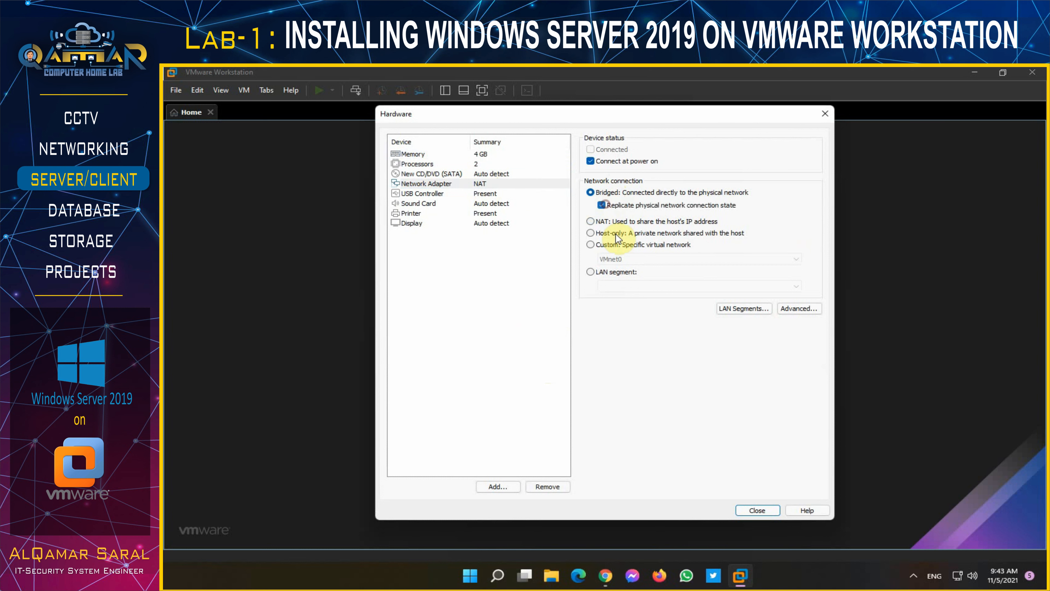
pyautogui.click(758, 509)
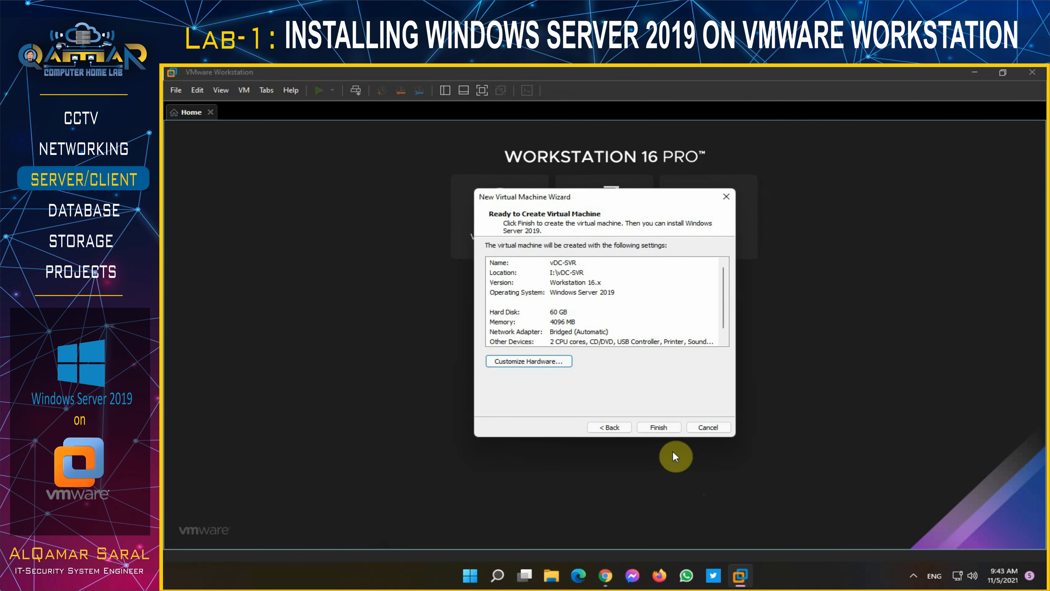
pyautogui.click(658, 427)
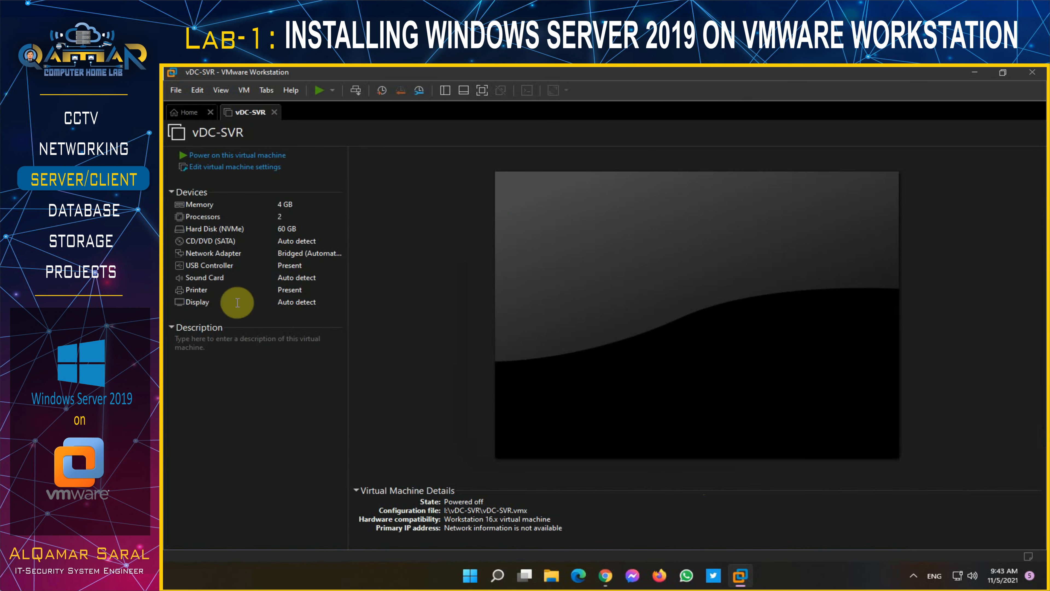
# - Attach the Windows_Server_2019_EVAL ISO to the CD/DVD (SATA) drive and power on vDC-SVR
pyautogui.click(296, 246)
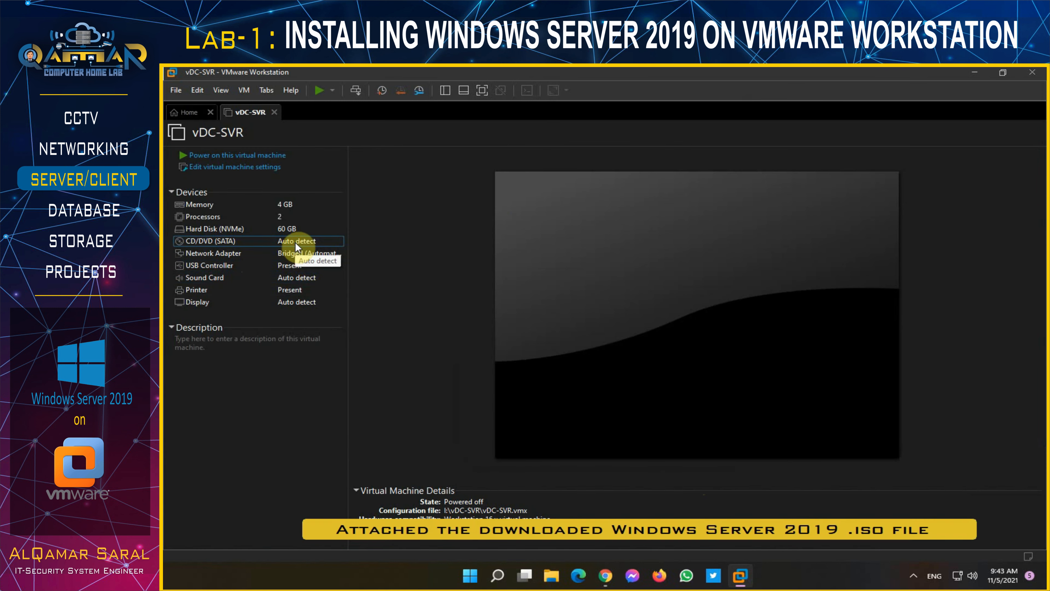
pyautogui.doubleClick(295, 243)
pyautogui.click(590, 224)
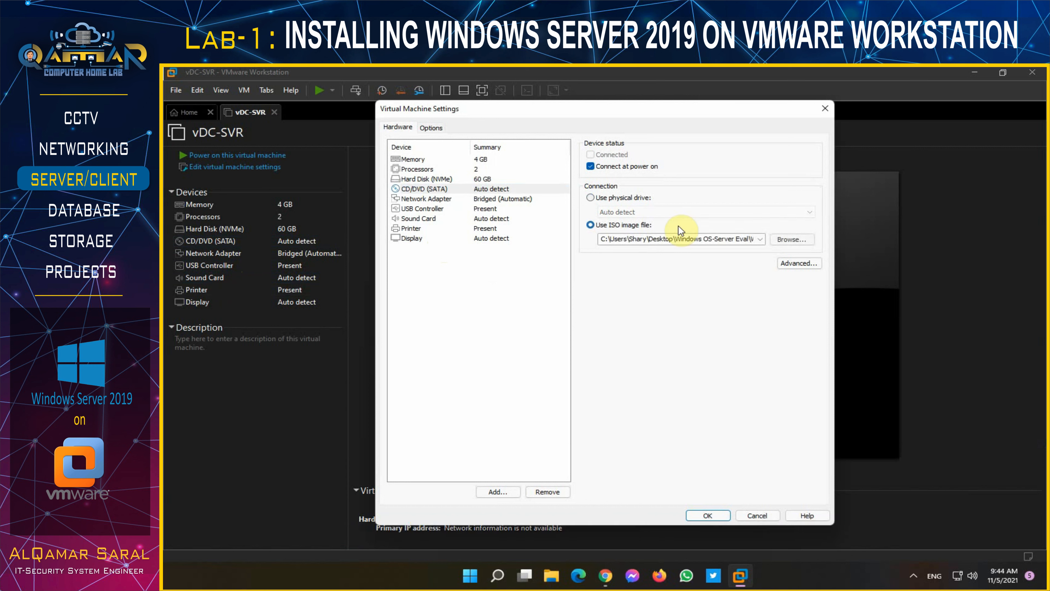
pyautogui.click(788, 239)
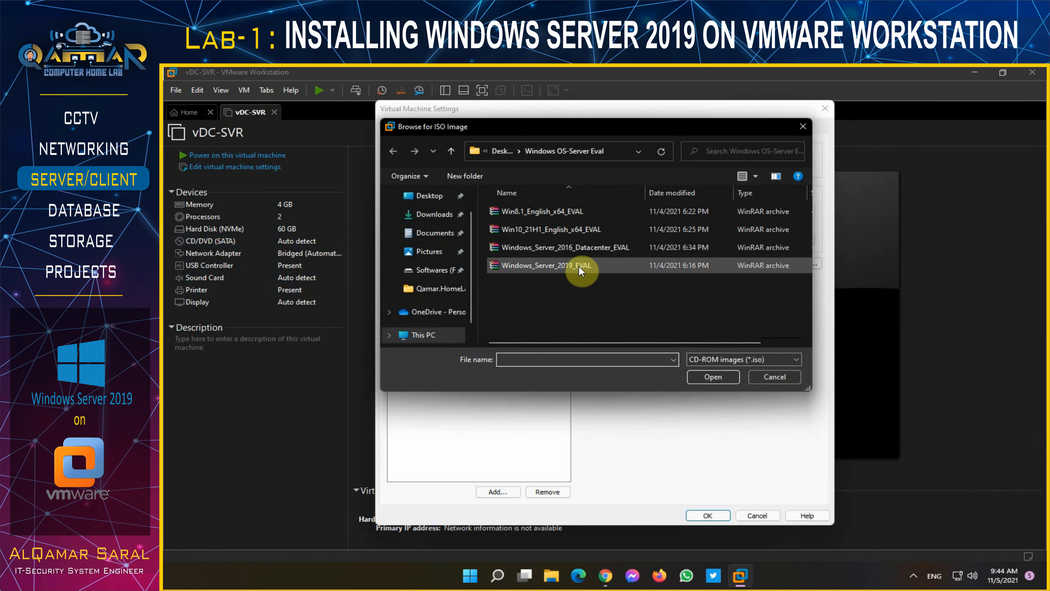
pyautogui.click(568, 266)
pyautogui.click(708, 380)
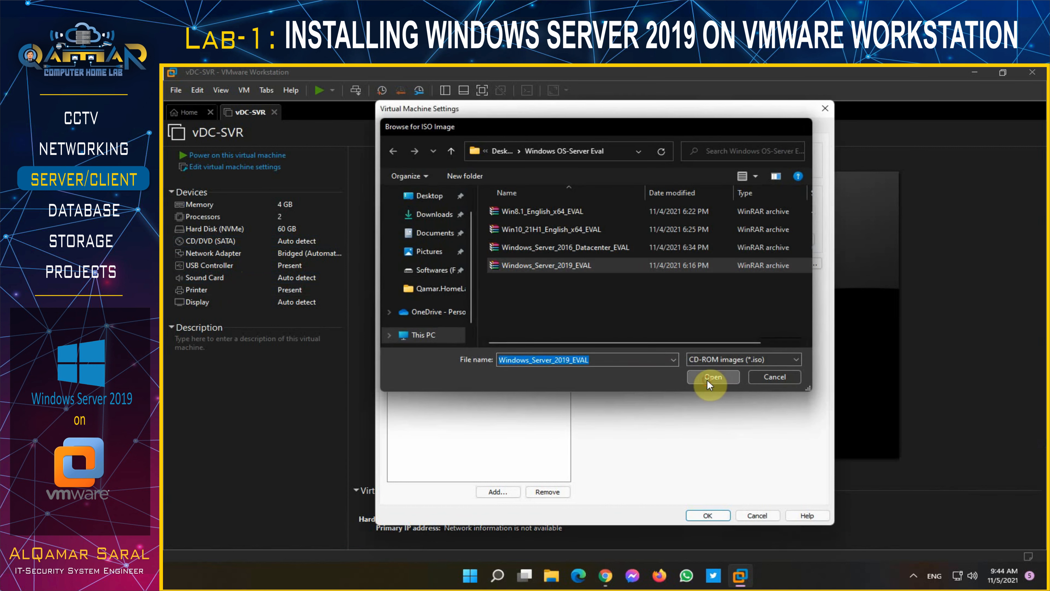
pyautogui.click(707, 515)
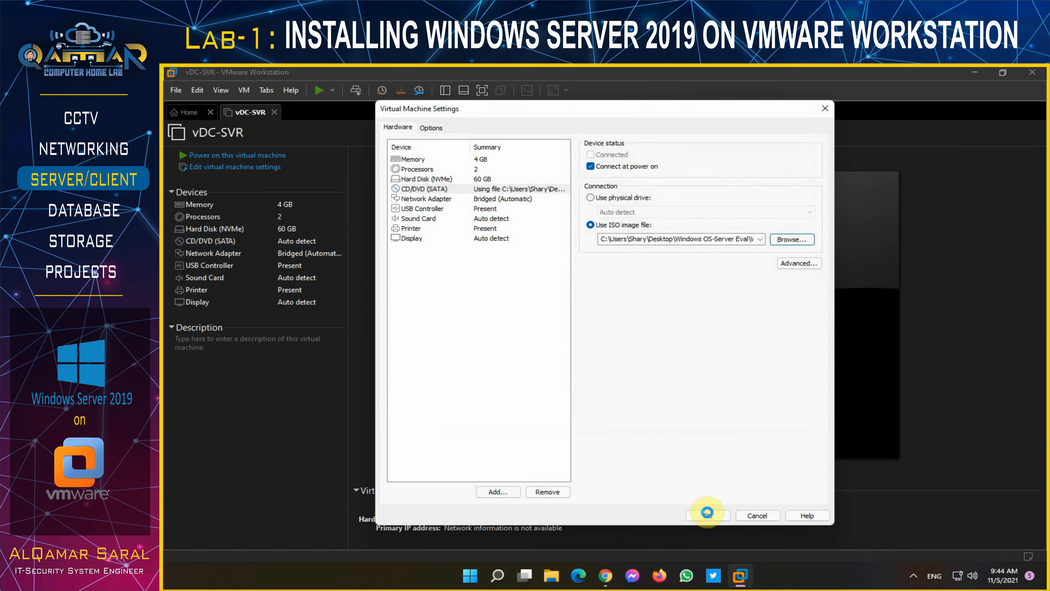
pyautogui.click(240, 157)
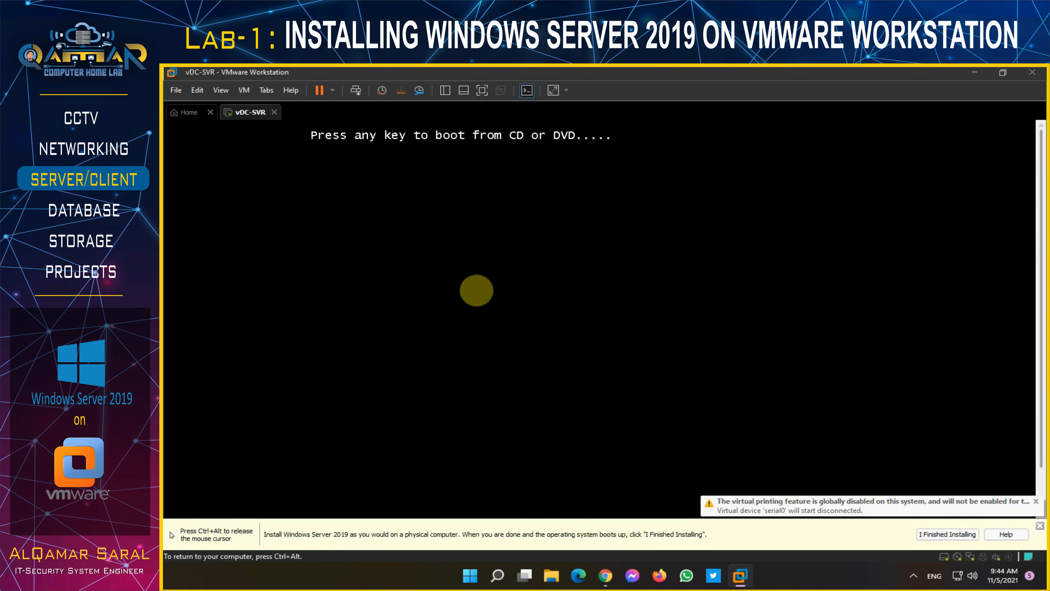
# - Boot vDC-SVR from the installation disc and start Windows Setup with default language settings
pyautogui.click(476, 291)
pyautogui.press('Return')
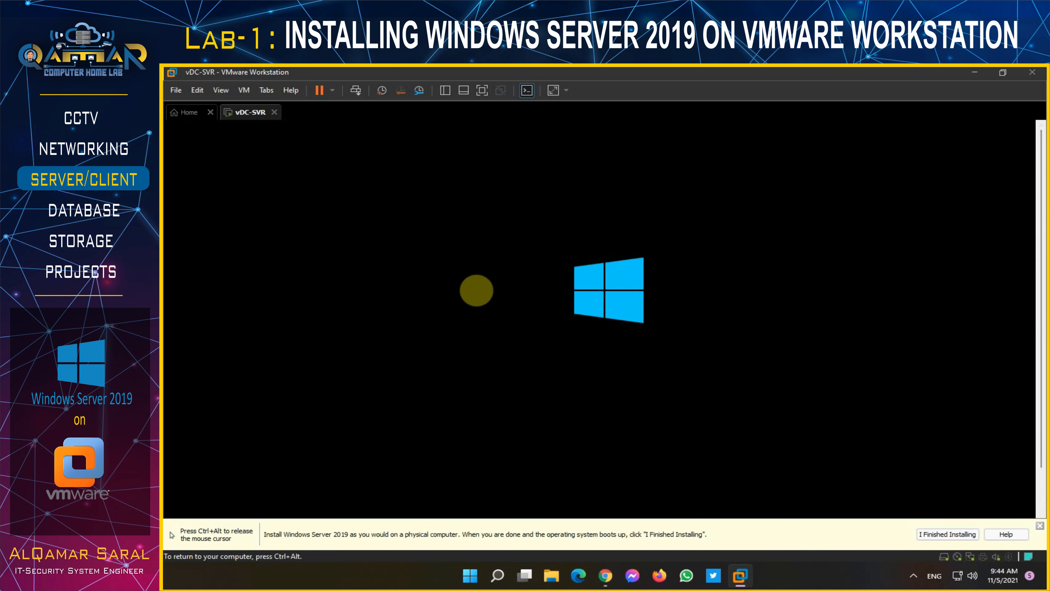
pyautogui.hotkey('ctrl', 'alt')
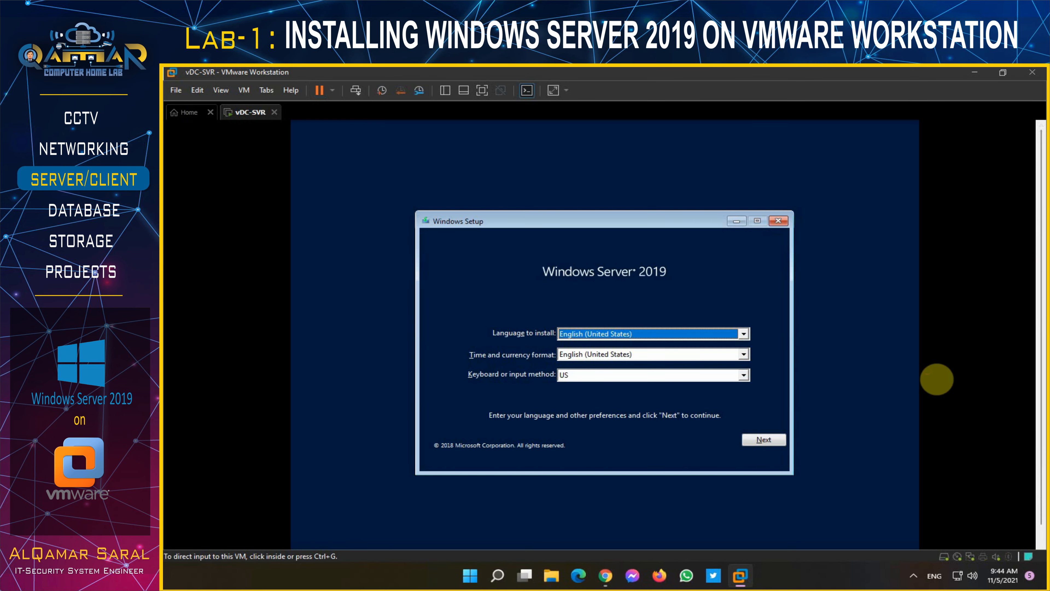
pyautogui.click(764, 441)
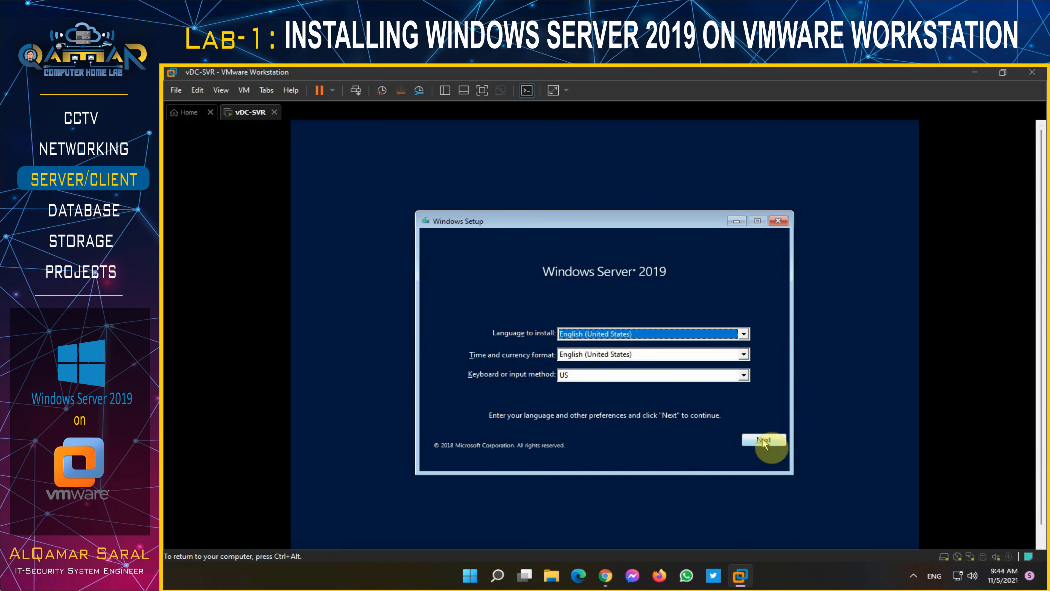
pyautogui.click(601, 346)
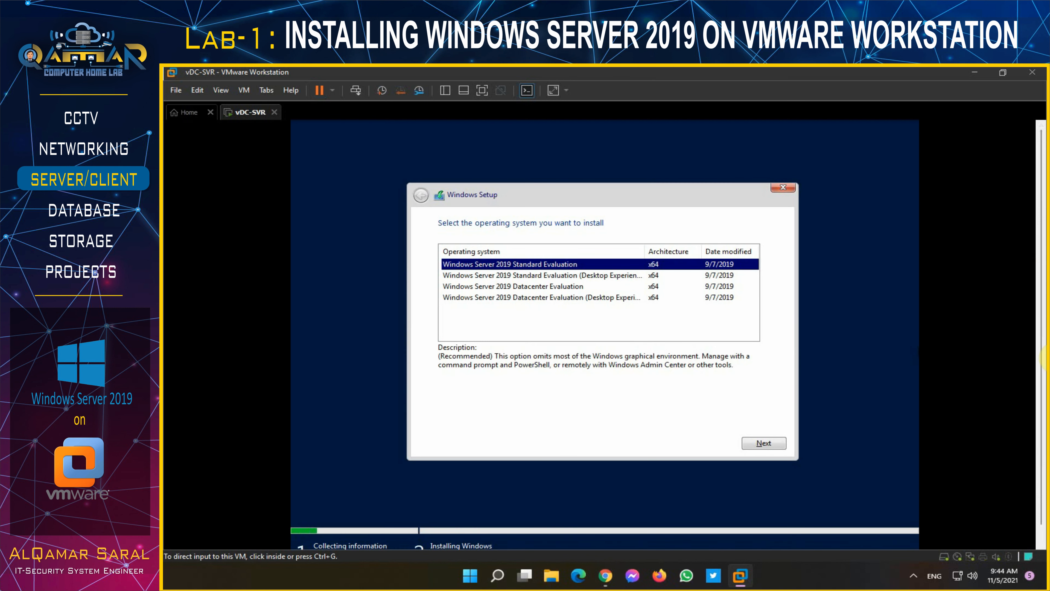
# - Pick Datacenter Evaluation (Desktop Experience), accept the licence, and choose a custom Windows-only install
pyautogui.click(587, 299)
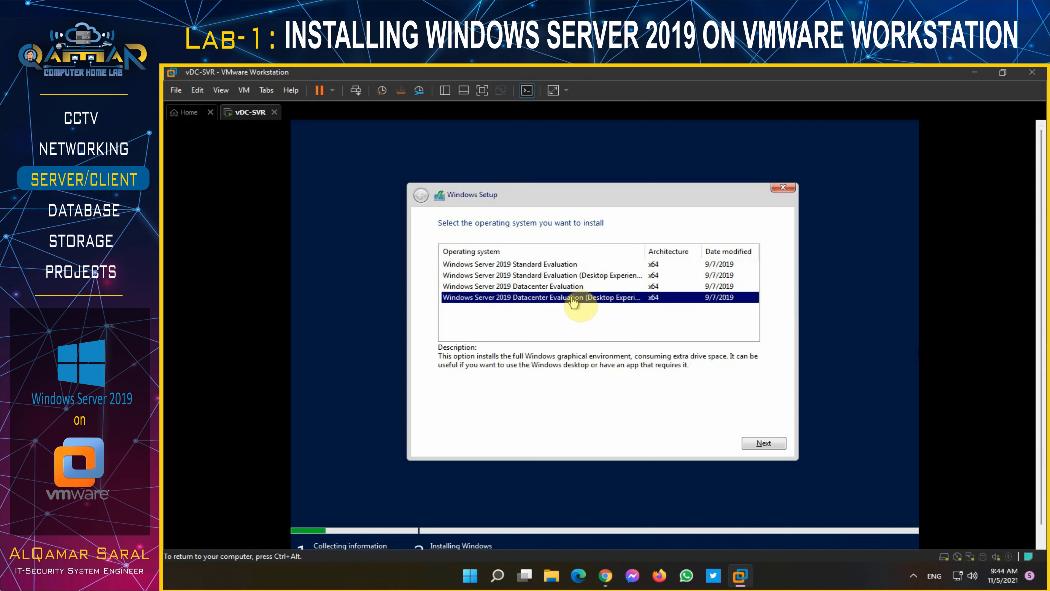
pyautogui.click(757, 442)
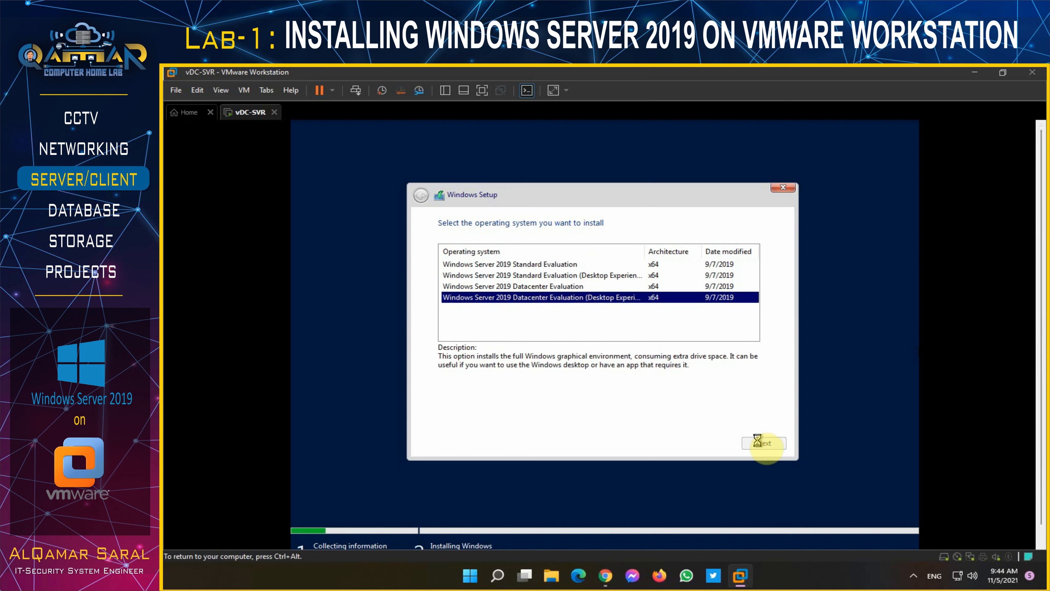
pyautogui.click(509, 418)
pyautogui.click(762, 443)
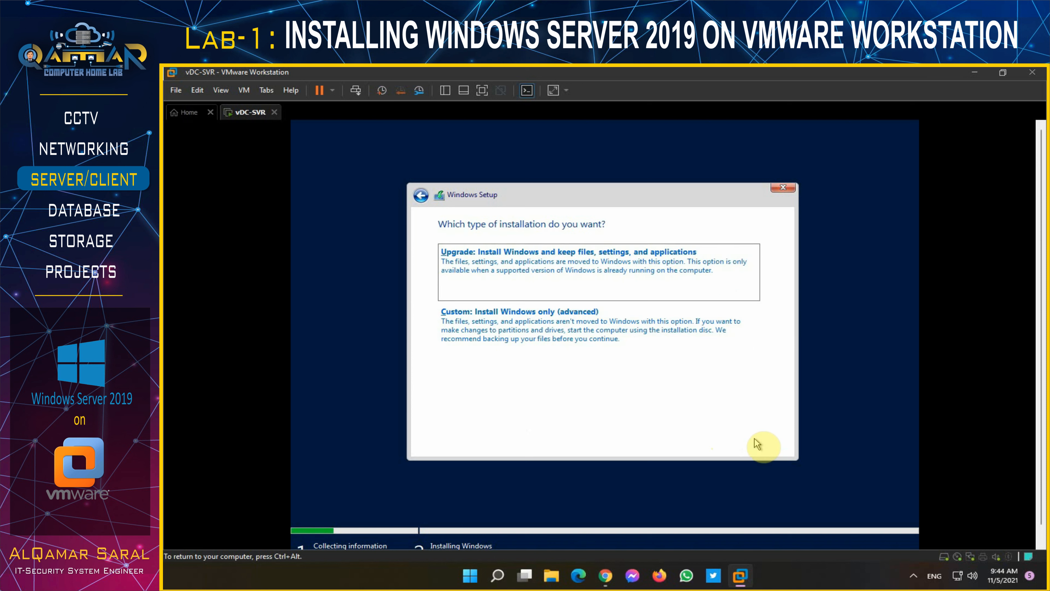
pyautogui.click(579, 337)
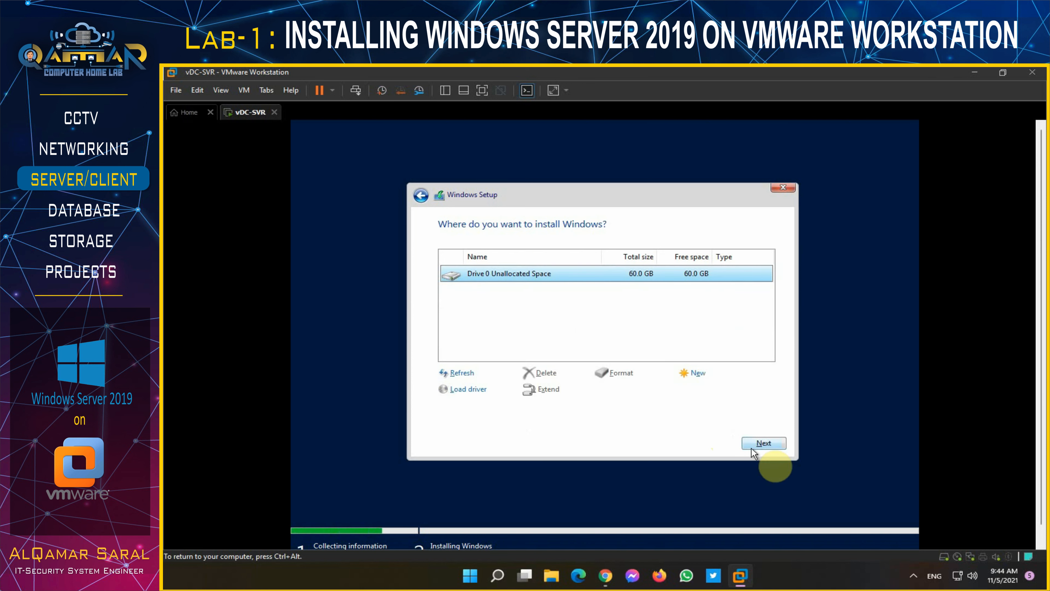
# - Install Windows onto Drive 0's 60 GB unallocated space, then restart the VM when setup completes
pyautogui.click(764, 443)
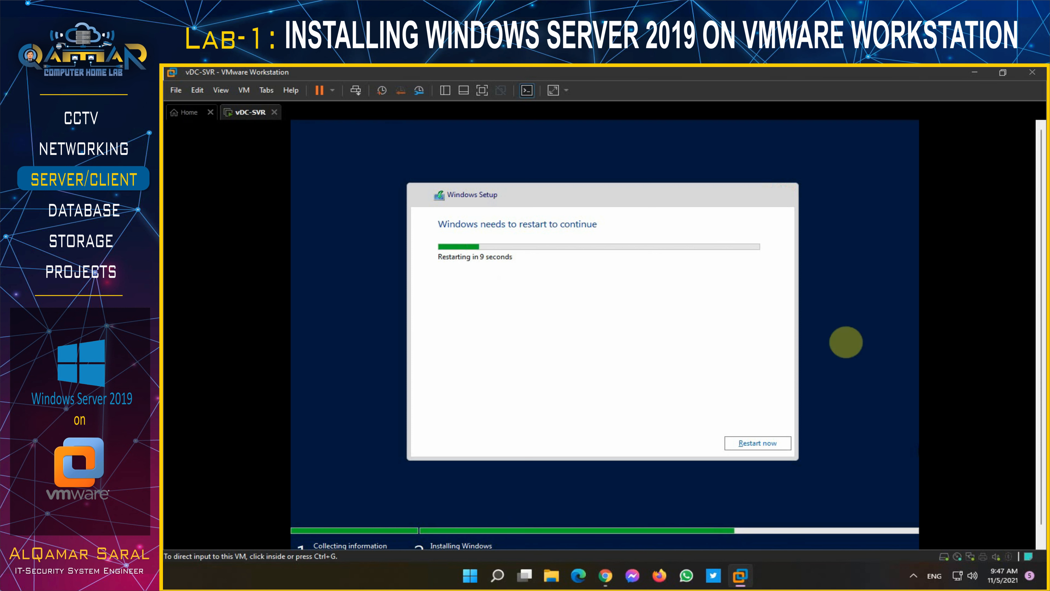
pyautogui.click(769, 444)
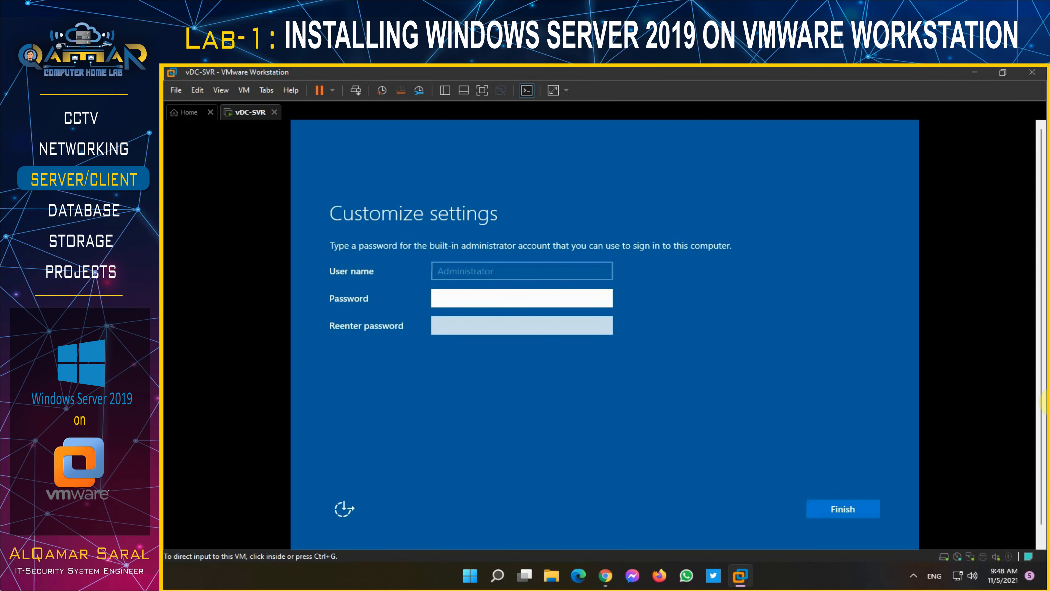
# - Enter and confirm the built-in Administrator password, then finish the account settings
pyautogui.click(704, 244)
pyautogui.write('•••')
pyautogui.write('••••••••')
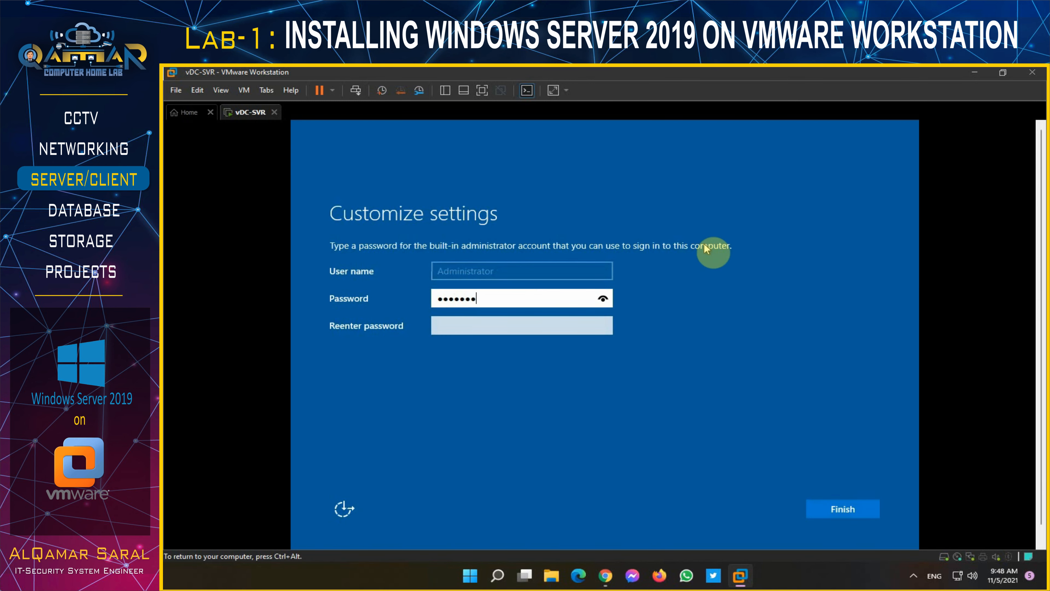
pyautogui.press('Tab')
pyautogui.write('••')
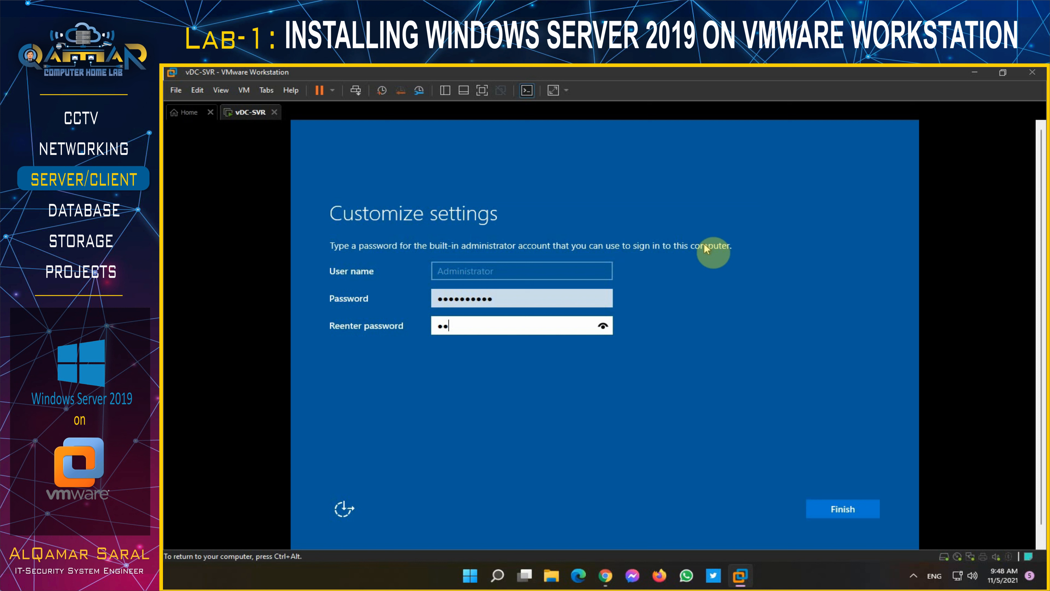
pyautogui.write('•••••••••')
pyautogui.click(850, 512)
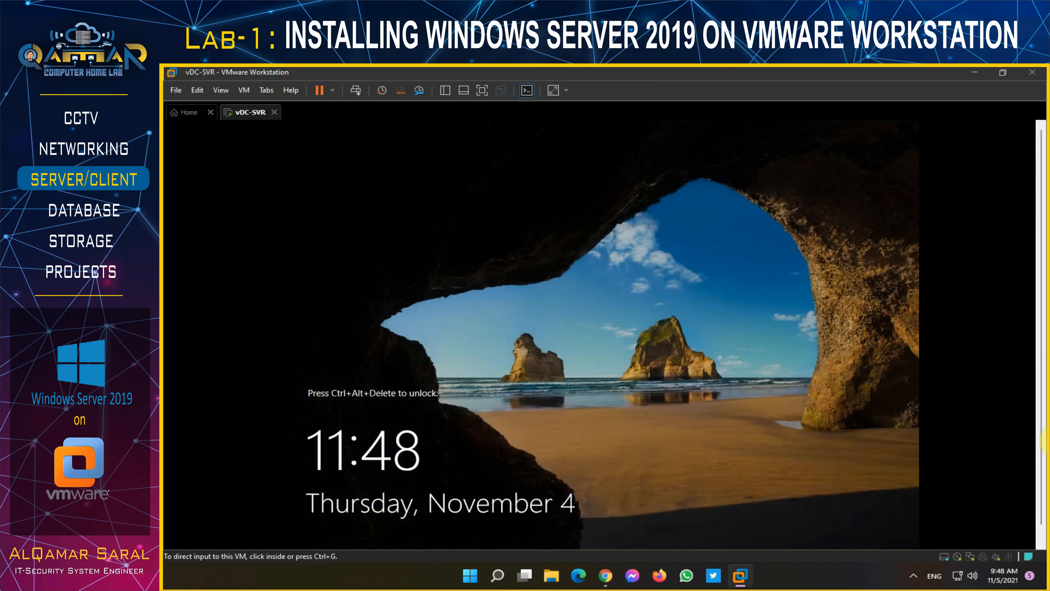
# - Unlock the lock screen and sign in as Administrator with the new password
pyautogui.click(351, 92)
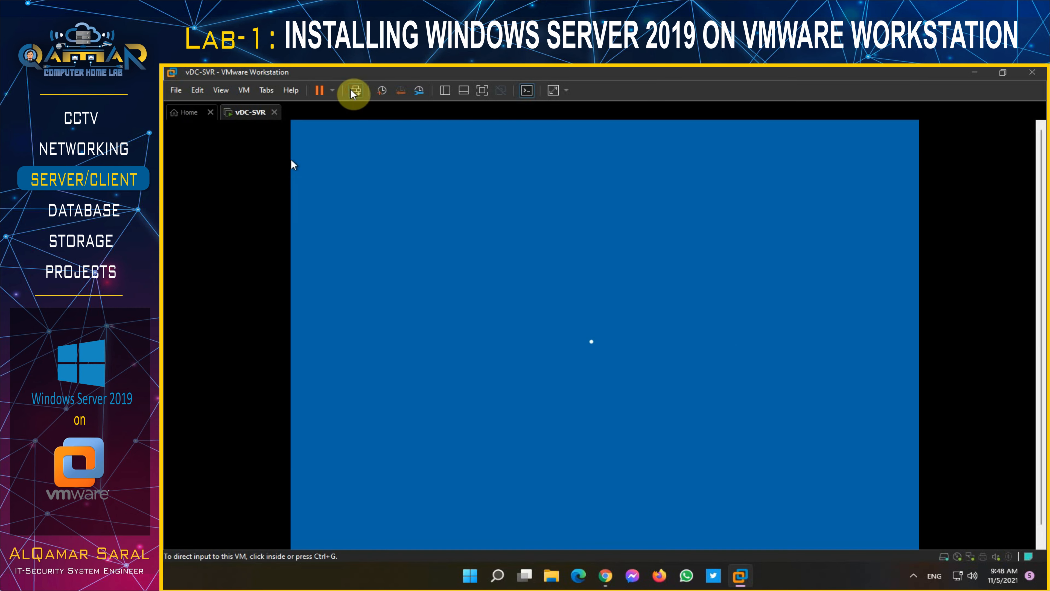
pyautogui.click(455, 197)
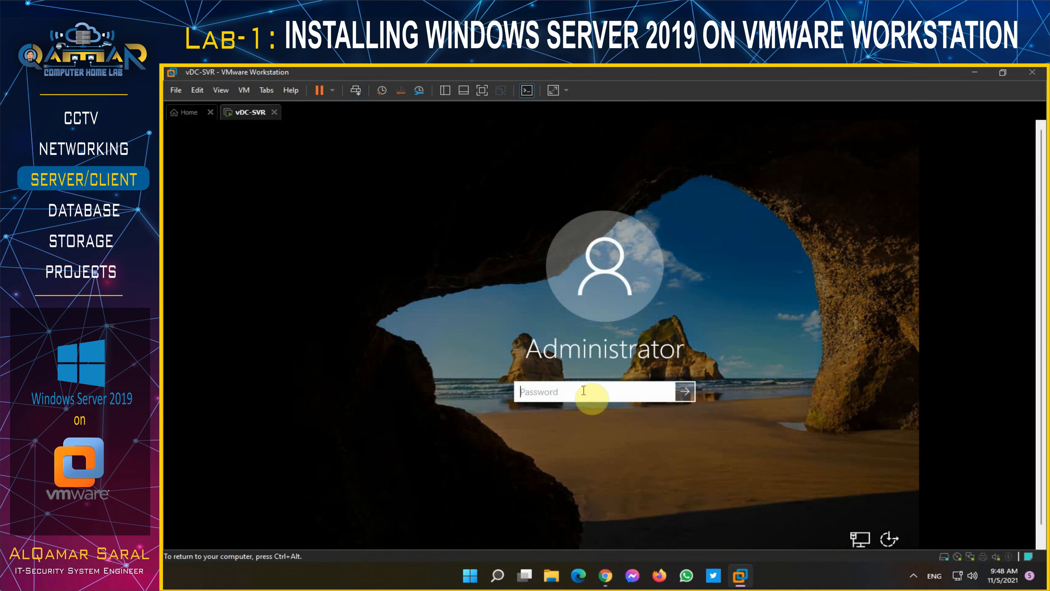
pyautogui.write('P')
pyautogui.press('Return')
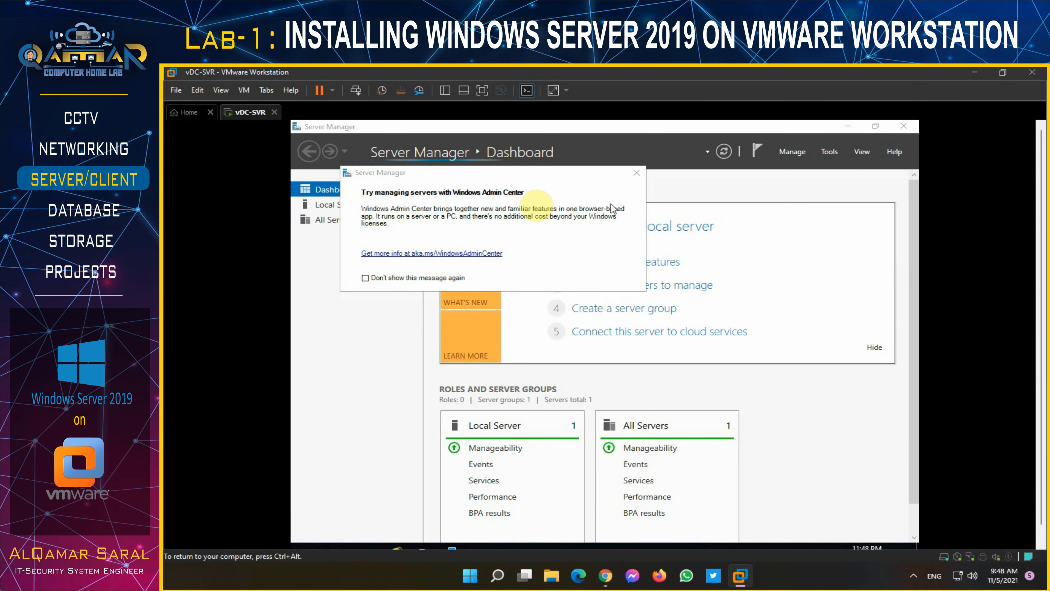
# - Permanently dismiss the Windows Admin Center popup and choose Install VMware Tools from the VM menu
pyautogui.click(411, 278)
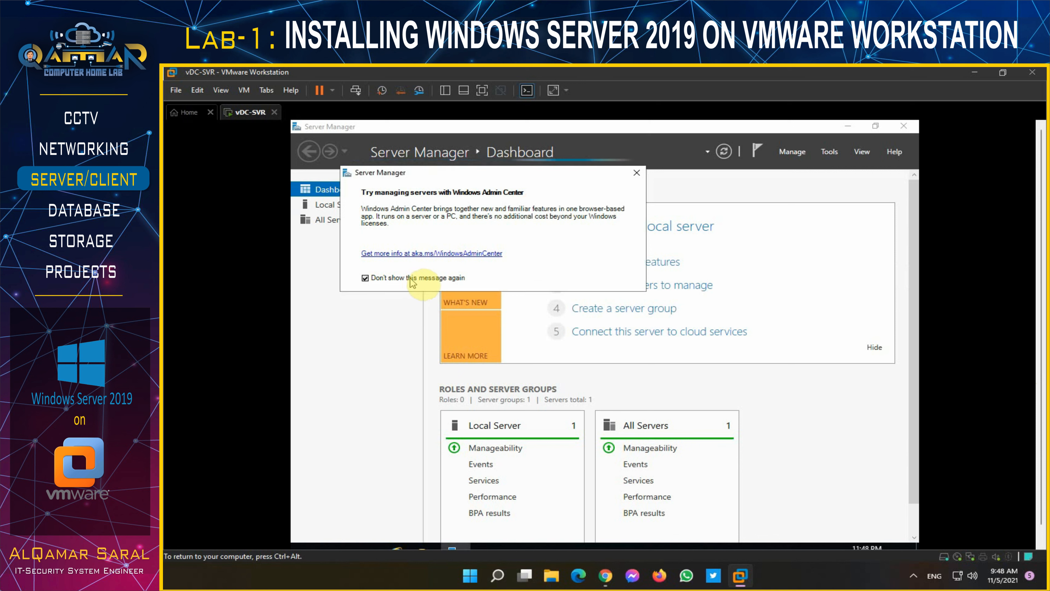
pyautogui.click(637, 173)
pyautogui.click(244, 90)
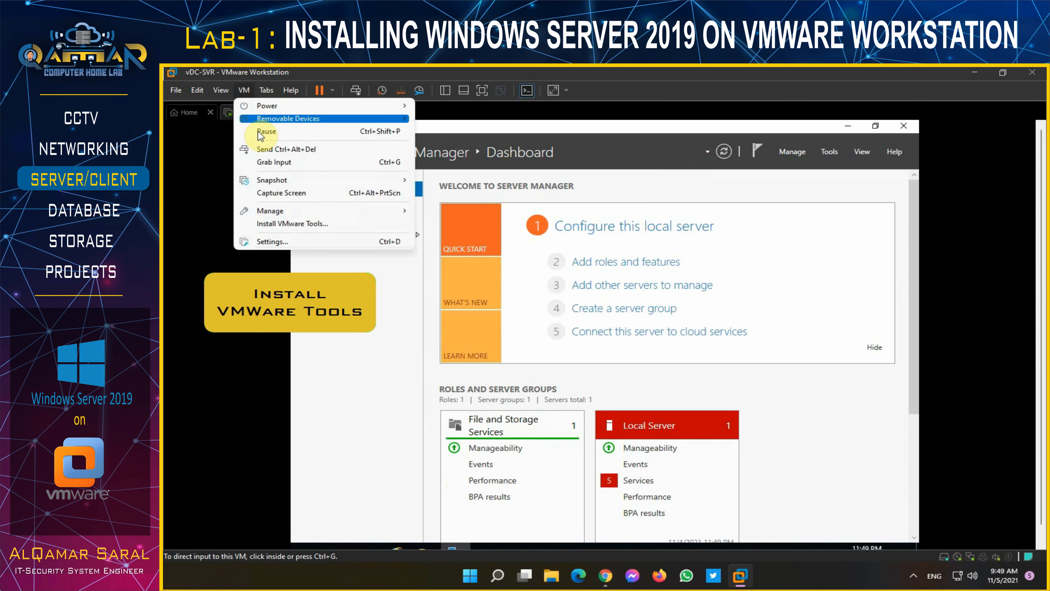
pyautogui.click(276, 224)
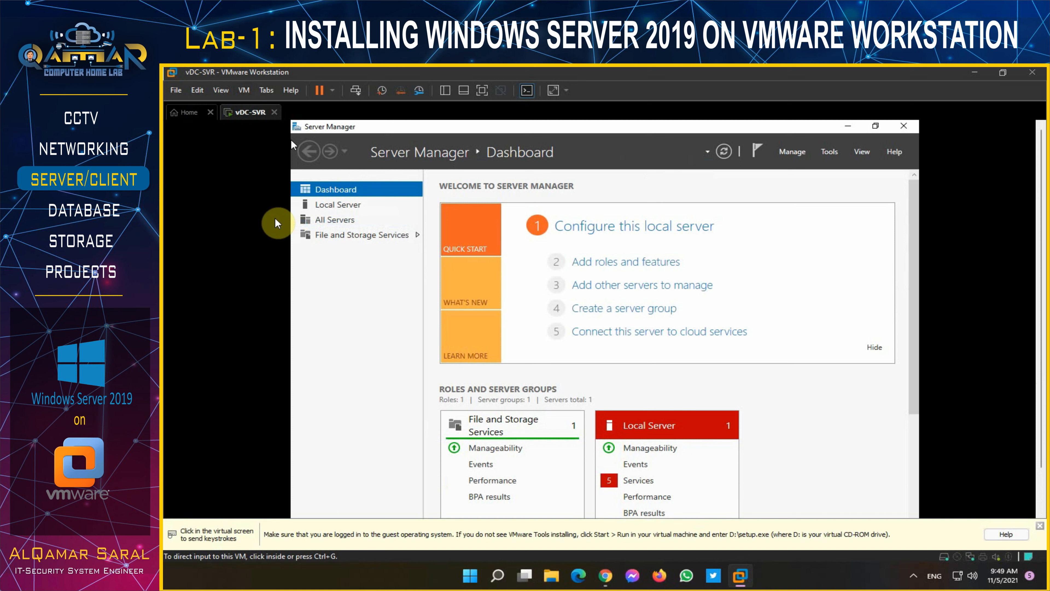
# - Launch the VMware Tools installer from drive D: in the guest's This PC
pyautogui.click(276, 224)
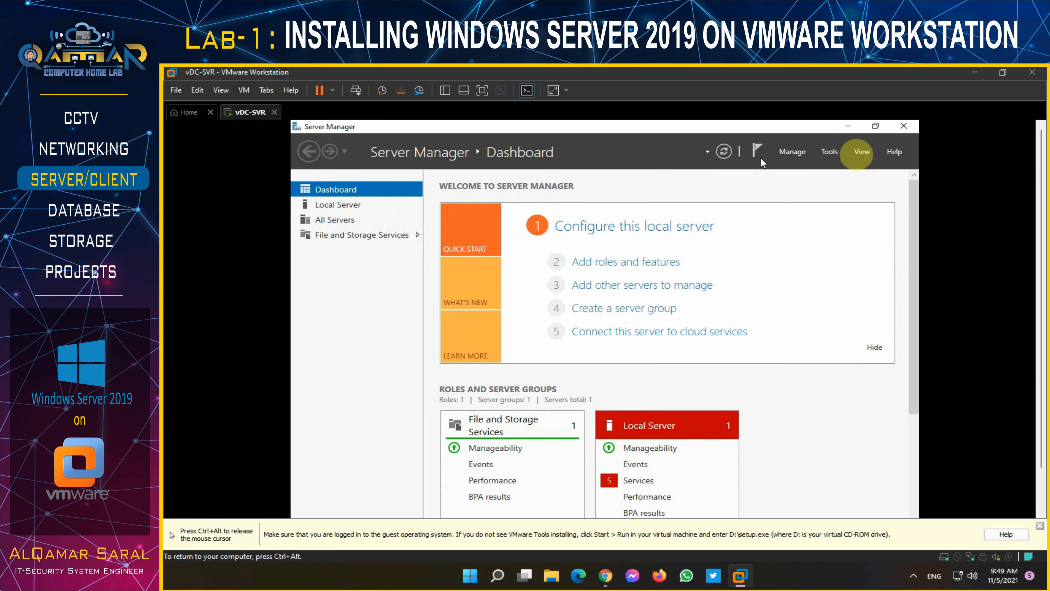
pyautogui.click(840, 129)
pyautogui.hotkey('ctrl', 'alt')
pyautogui.click(1040, 528)
pyautogui.click(721, 497)
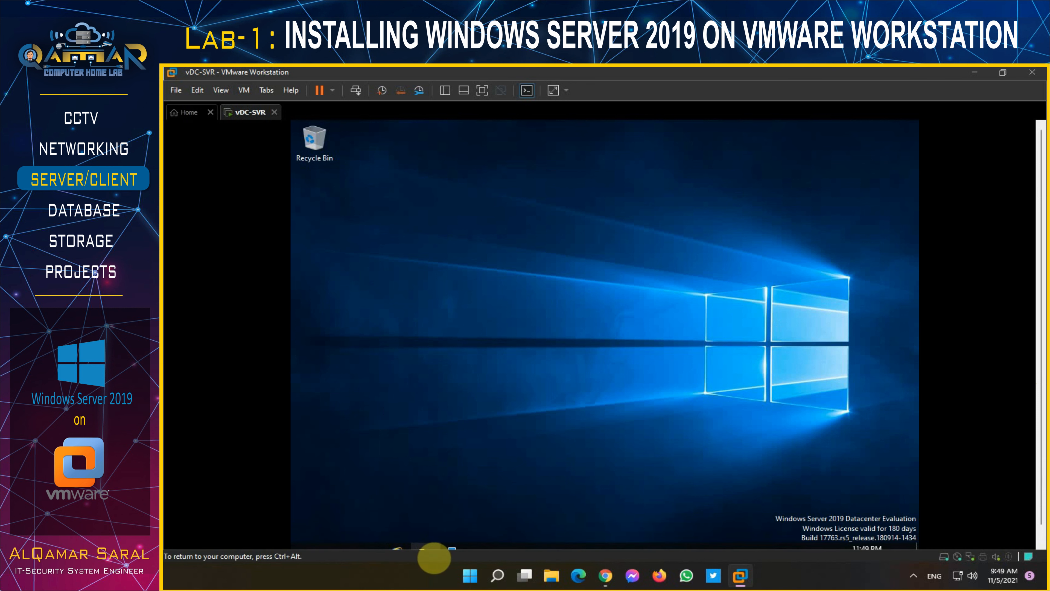
pyautogui.hotkey('ctrl', 'alt')
pyautogui.click(425, 551)
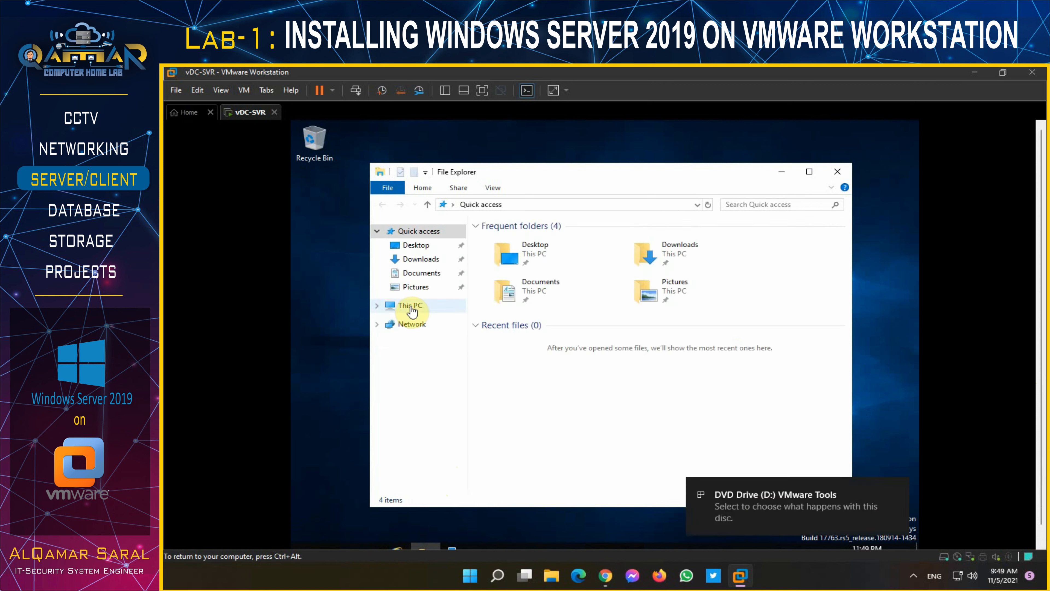
pyautogui.click(408, 305)
pyautogui.doubleClick(700, 392)
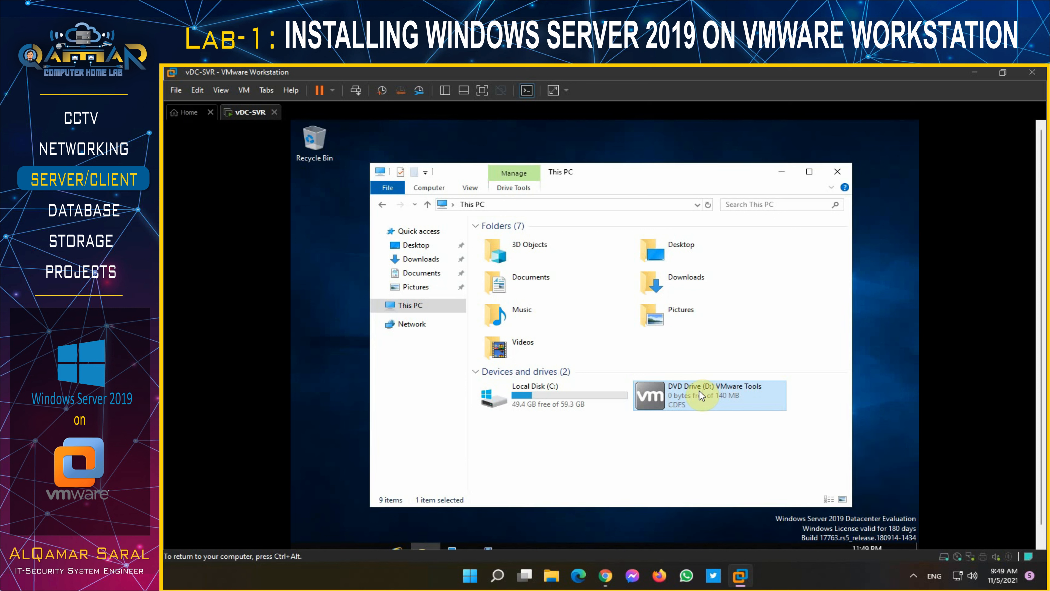
# - Complete VMware Tools setup with the default setup type and accept the guest restart
pyautogui.click(782, 172)
pyautogui.click(666, 428)
pyautogui.click(666, 427)
pyautogui.click(665, 427)
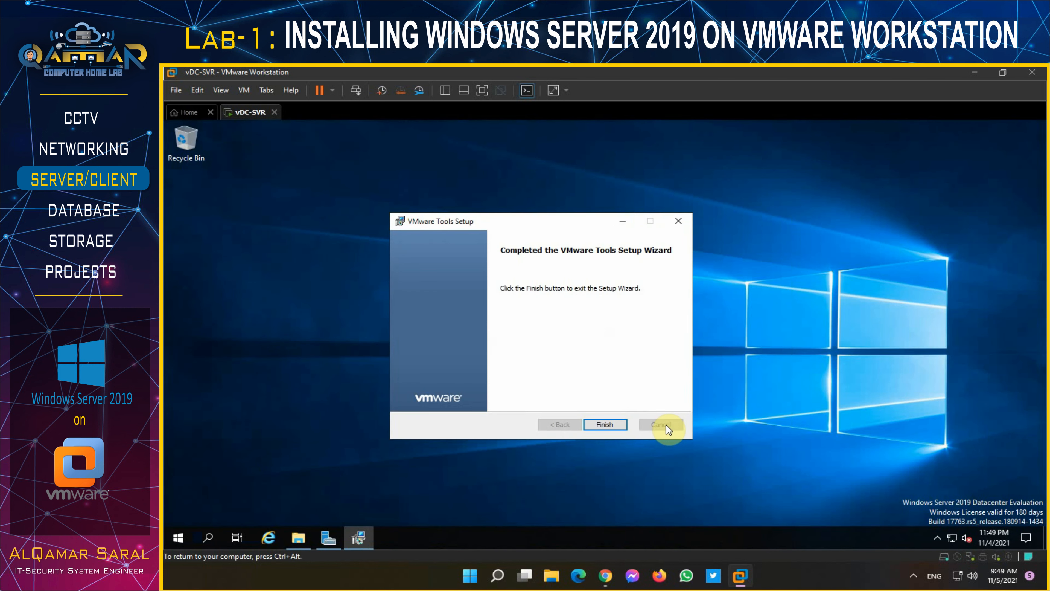
pyautogui.click(607, 429)
pyautogui.click(559, 359)
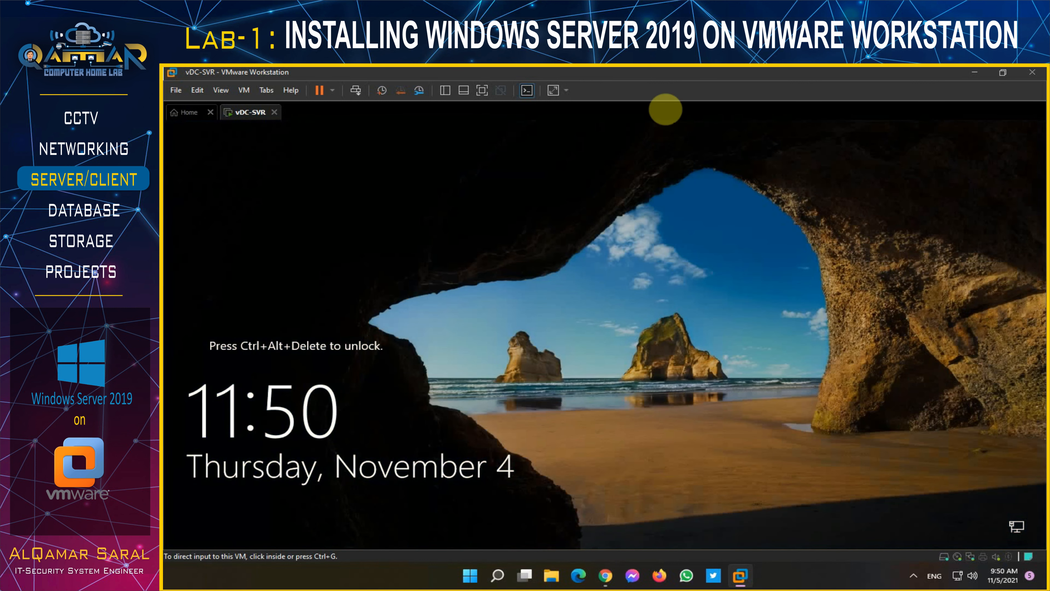
# - Sign in again as Administrator, maximize Server Manager, and open the Local Server properties
pyautogui.click(355, 91)
pyautogui.click(877, 405)
pyautogui.write('••••••••••')
pyautogui.press('Return')
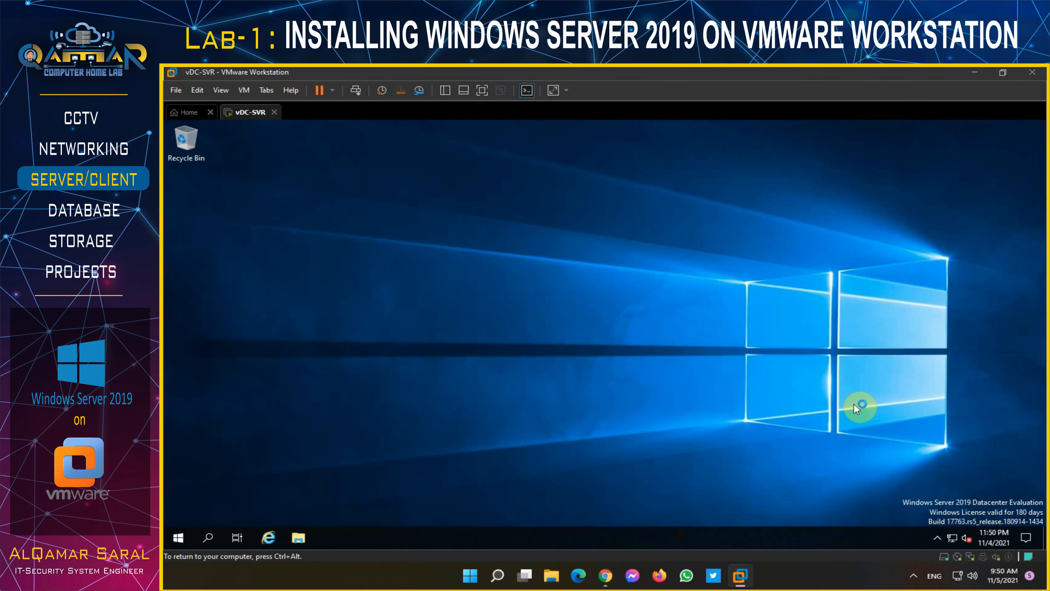
pyautogui.hotkey('ctrl', 'alt')
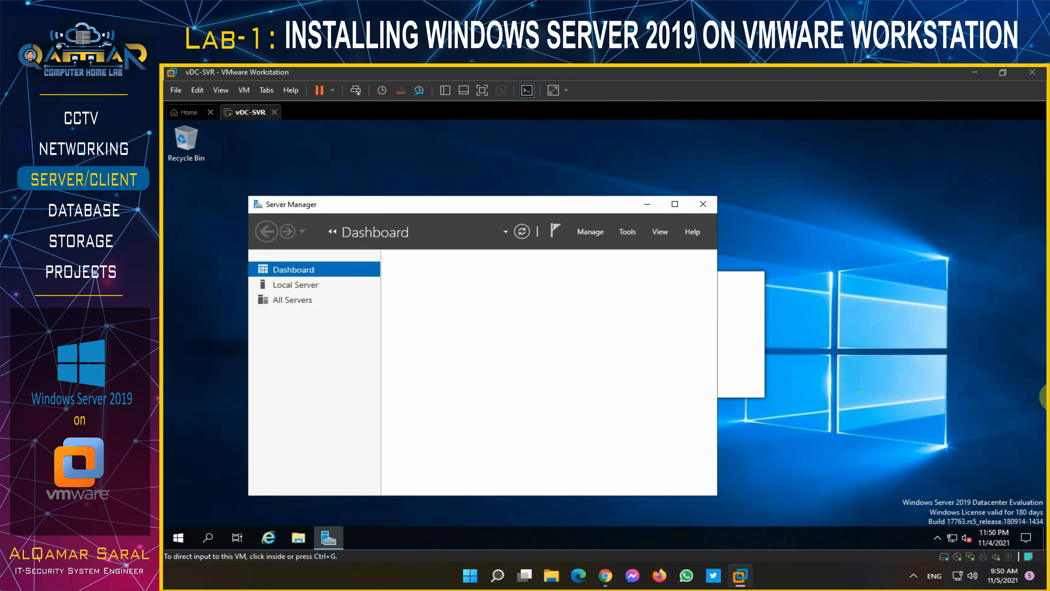
pyautogui.click(675, 202)
pyautogui.click(220, 205)
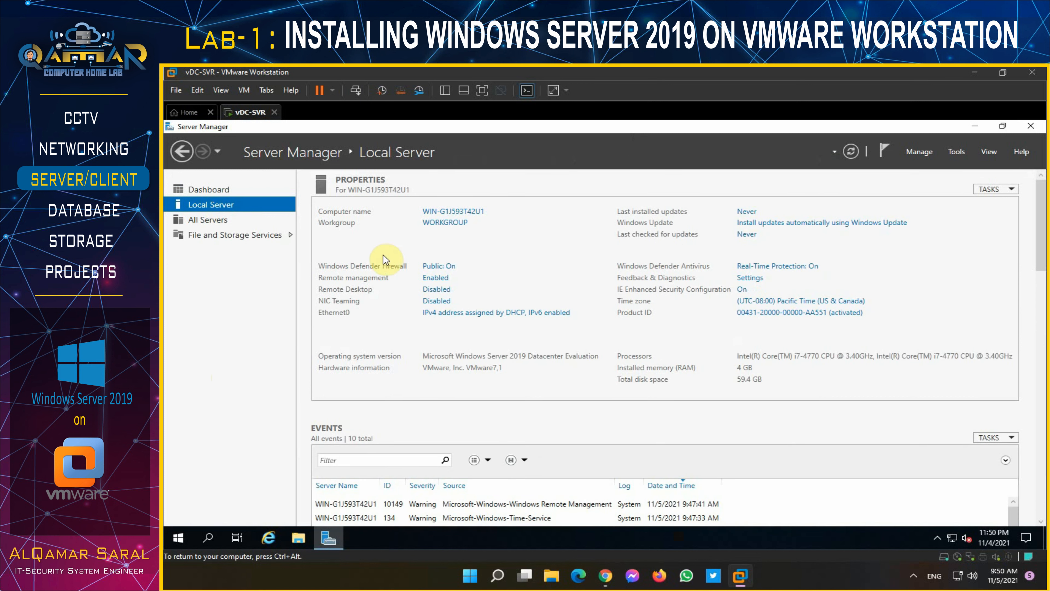
# - Turn off Windows Defender Firewall for the Domain and Private networks
pyautogui.click(446, 270)
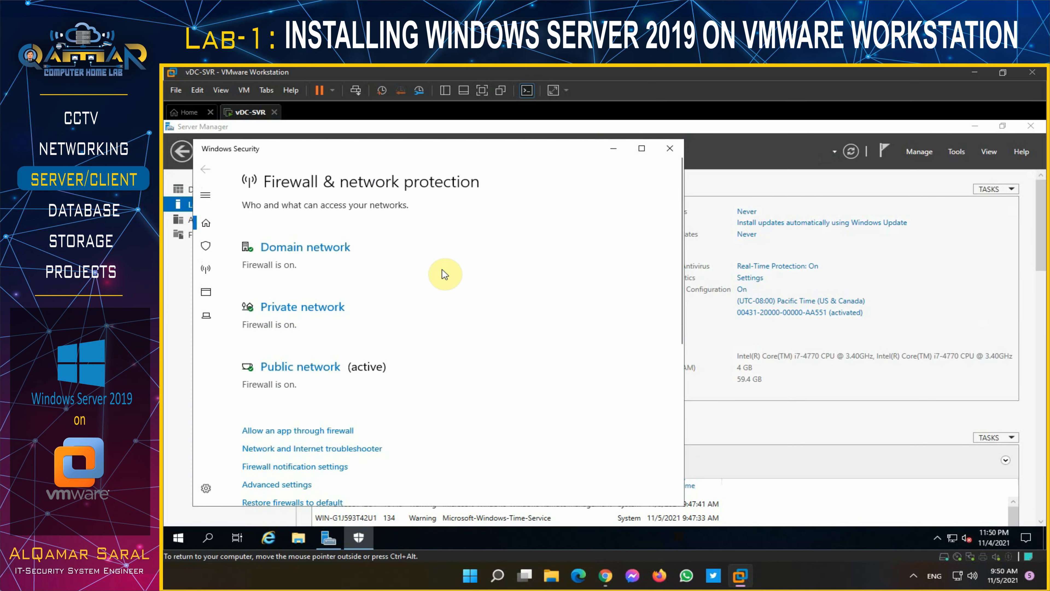
pyautogui.click(303, 248)
pyautogui.click(246, 358)
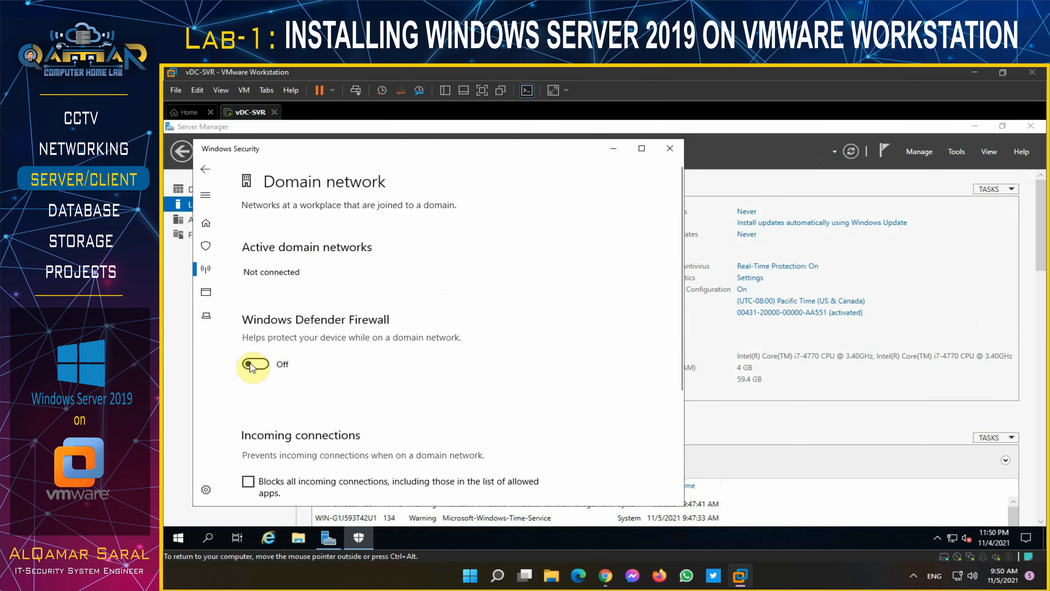
pyautogui.click(204, 168)
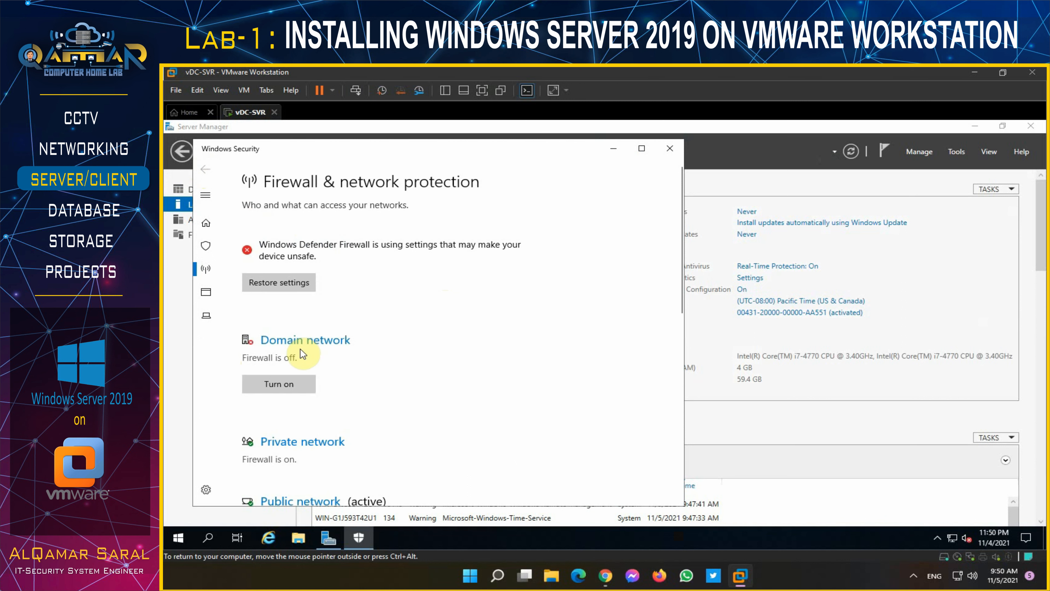
pyautogui.scroll(-2, 313, 367)
pyautogui.click(311, 338)
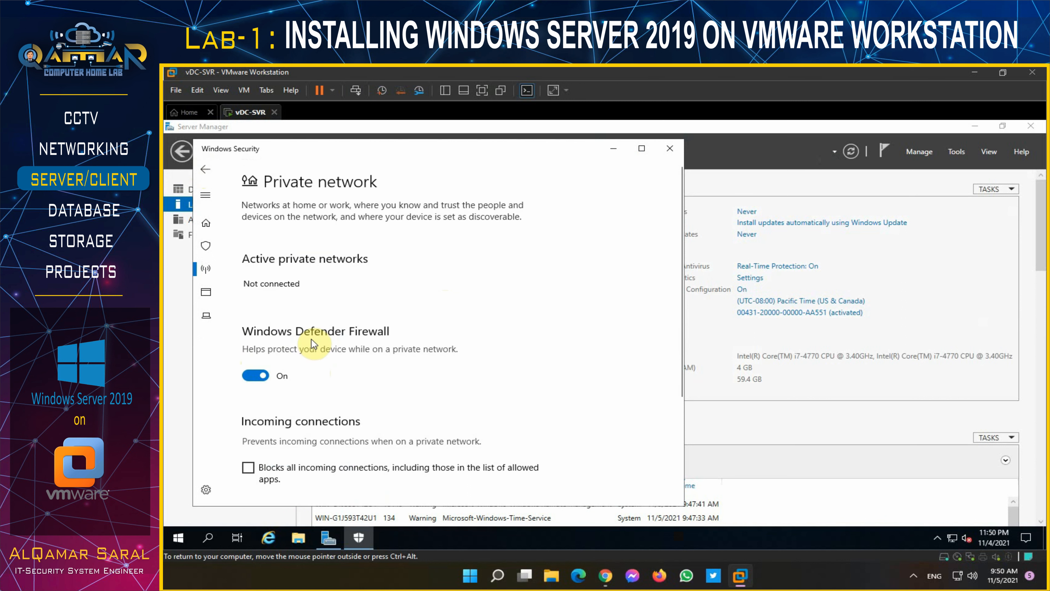
pyautogui.click(254, 375)
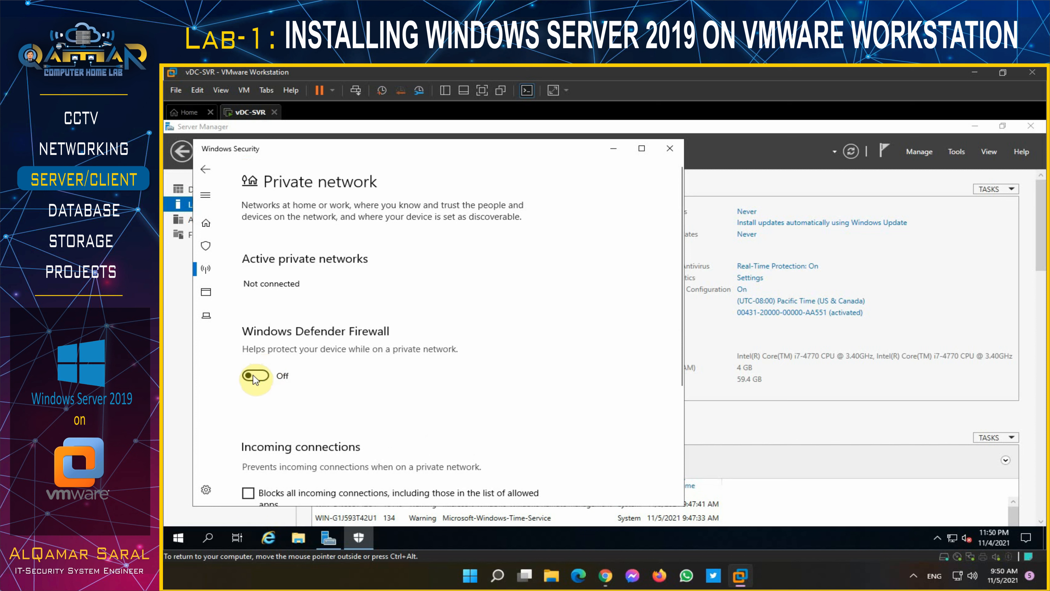
# - Turn off the Public network firewall as well and close Windows Security
pyautogui.click(205, 169)
pyautogui.scroll(-2, 340, 348)
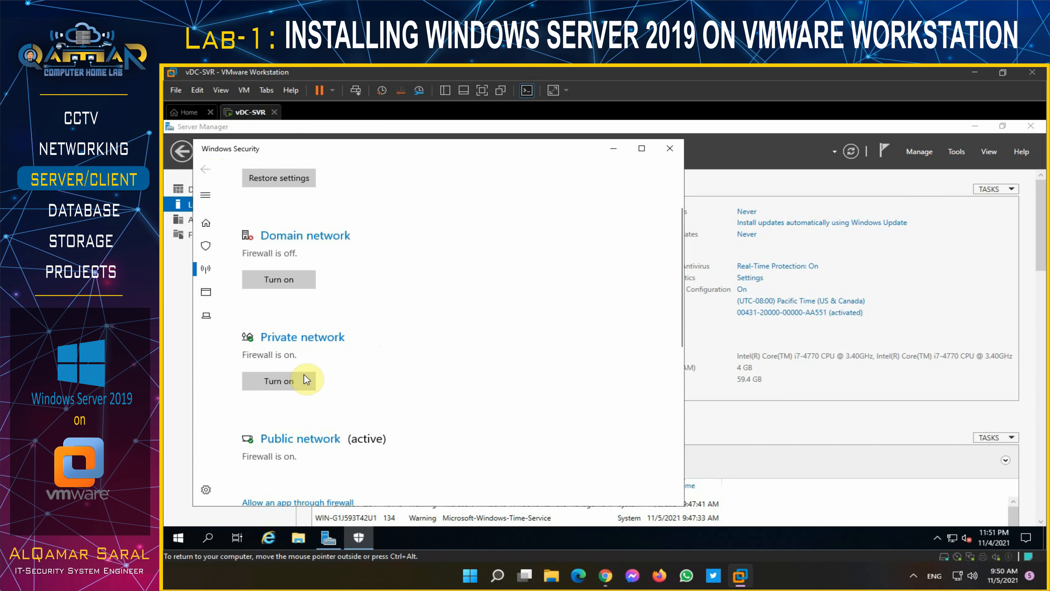
pyautogui.click(276, 440)
pyautogui.click(254, 375)
pyautogui.click(205, 169)
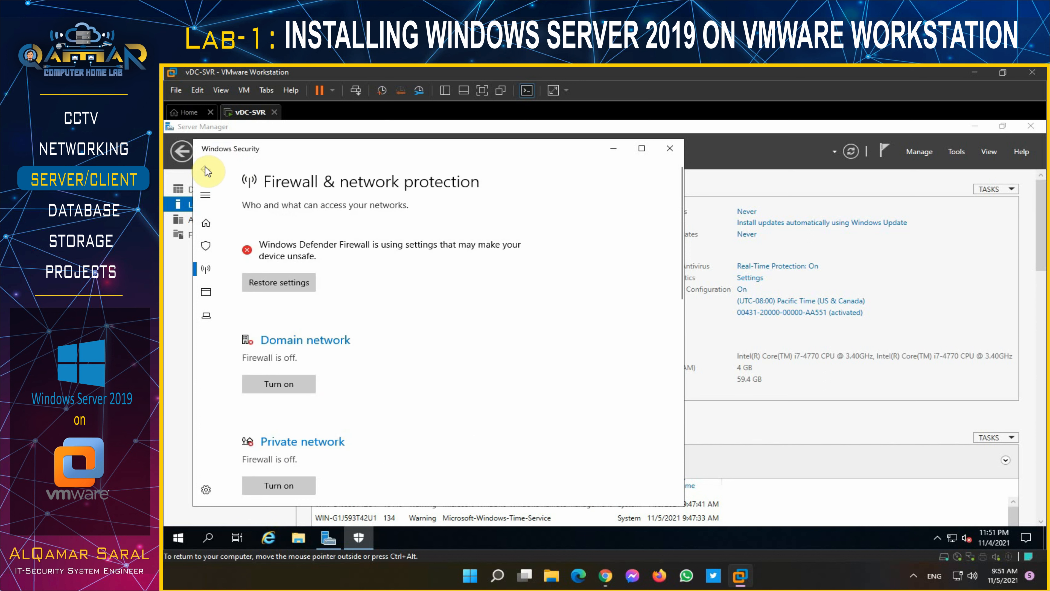
pyautogui.click(671, 148)
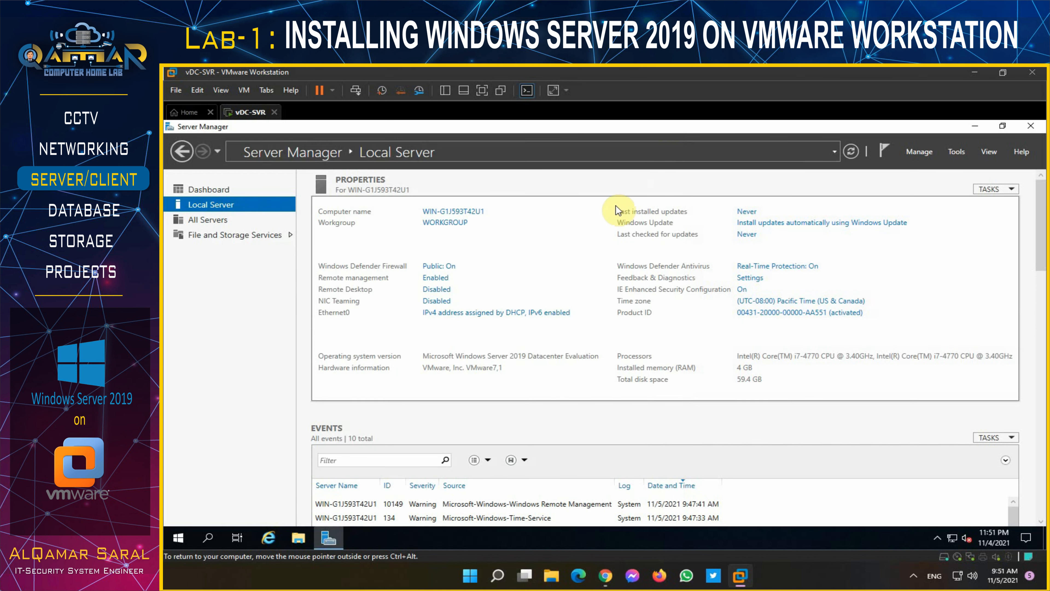
# - Open the Ethernet0 adapter properties and disable IPv6
pyautogui.click(446, 314)
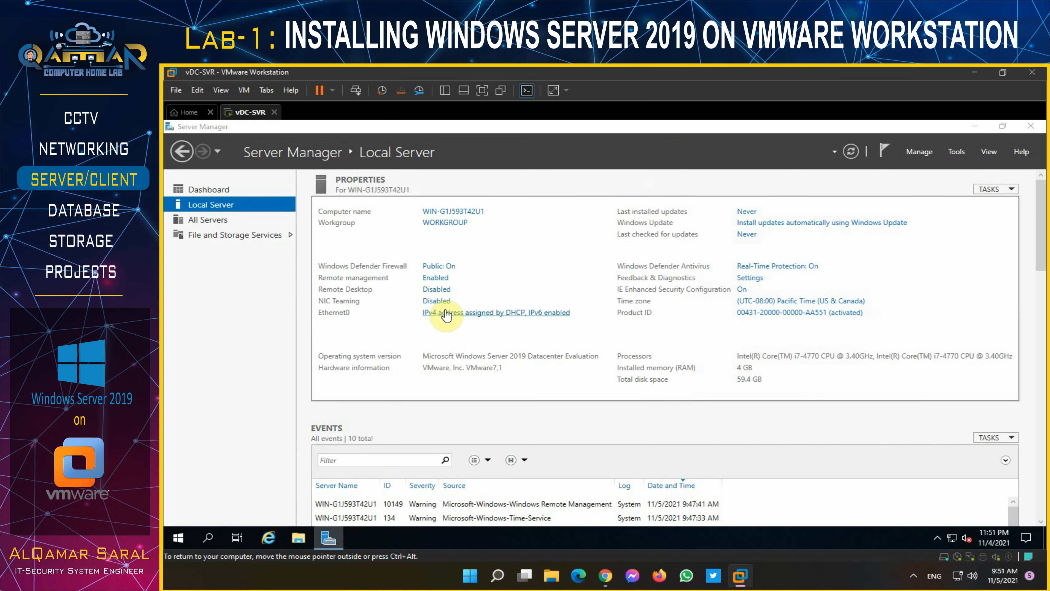
pyautogui.click(342, 234)
pyautogui.doubleClick(342, 234)
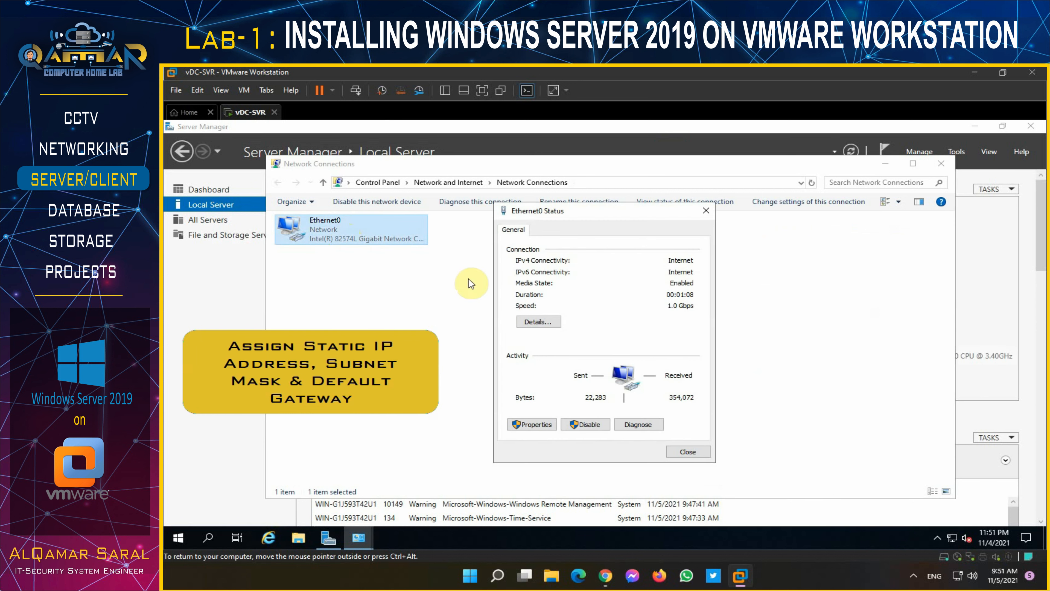
pyautogui.click(538, 426)
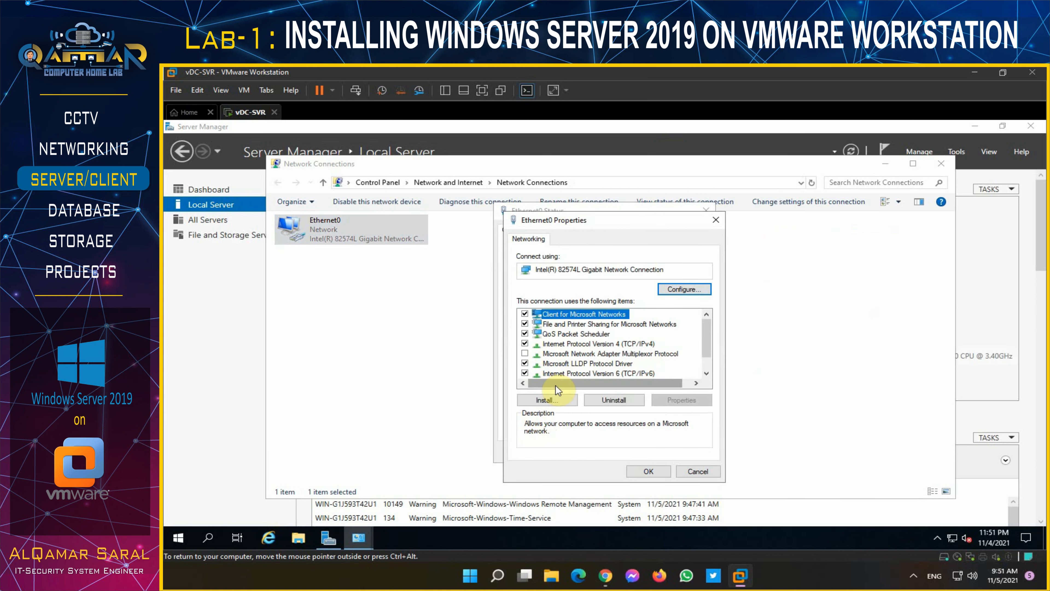
pyautogui.click(525, 373)
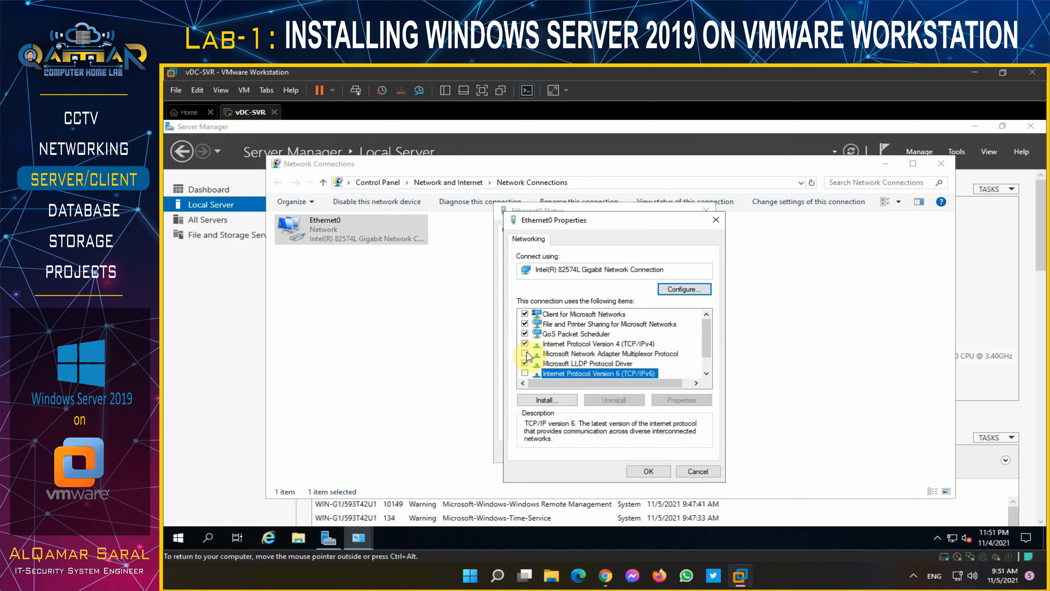
# - Set static IPv4 192.168.100.140, mask 255.255.255.0, gateway 192.168.100.1, loopback and Google DNS
pyautogui.doubleClick(552, 343)
pyautogui.click(556, 348)
pyautogui.click(661, 362)
pyautogui.write('192.168.100.140')
pyautogui.press('Tab')
pyautogui.press('Tab')
pyautogui.write('192 . 168 . ')
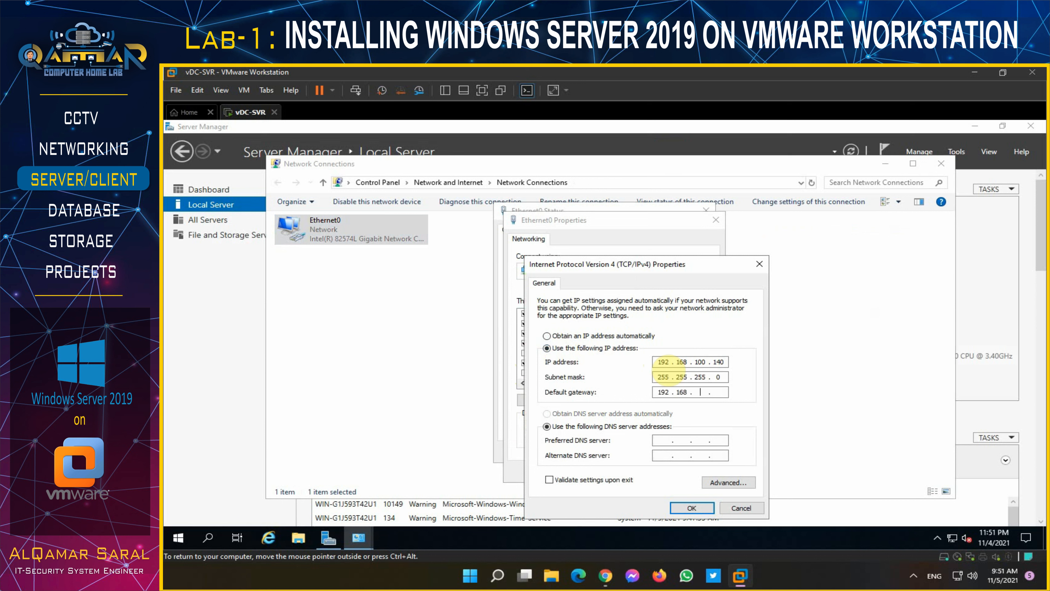
pyautogui.write('100 . 1')
pyautogui.press('Tab')
pyautogui.press('Tab')
pyautogui.write('127.')
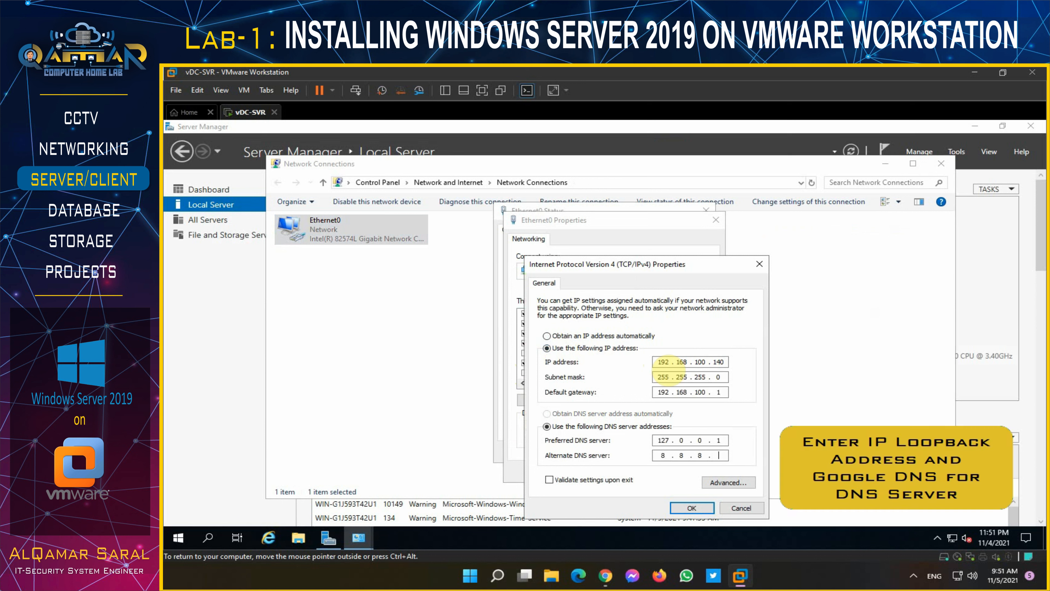
# - Apply the IPv4 settings and close the adapter, status and network connections windows
pyautogui.click(692, 508)
pyautogui.click(649, 471)
pyautogui.click(695, 454)
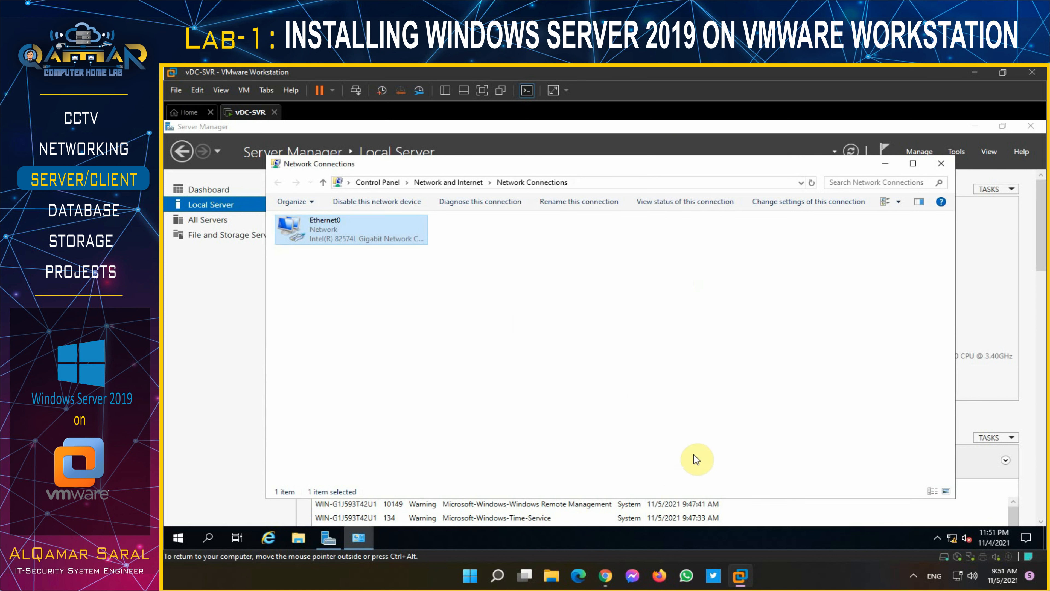
pyautogui.click(933, 169)
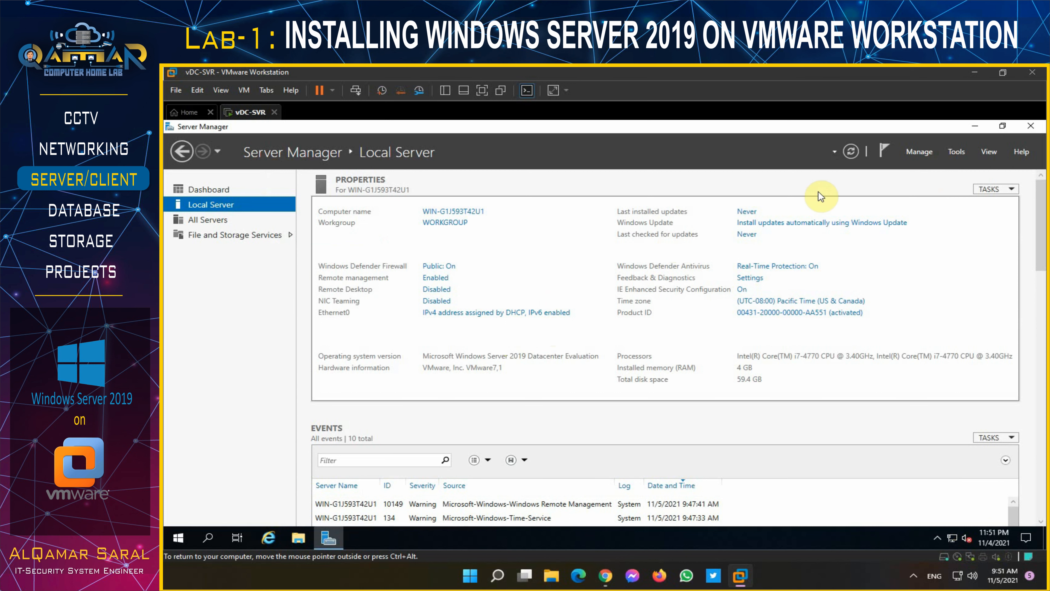
# - Refresh Local Server and change the time zone to (UTC+03:00) Kuwait, Riyadh
pyautogui.click(856, 152)
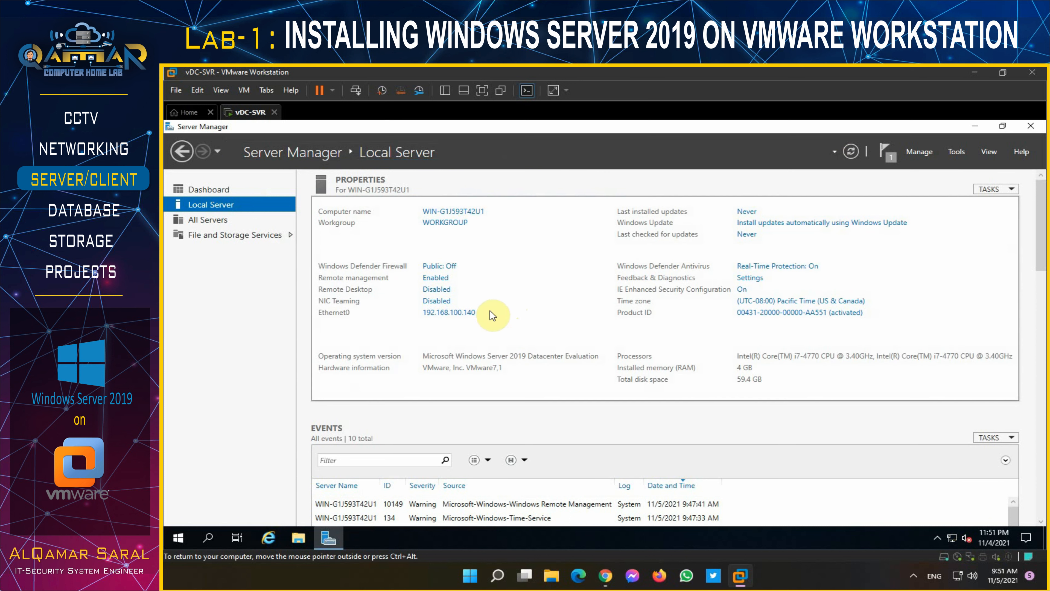
pyautogui.click(791, 305)
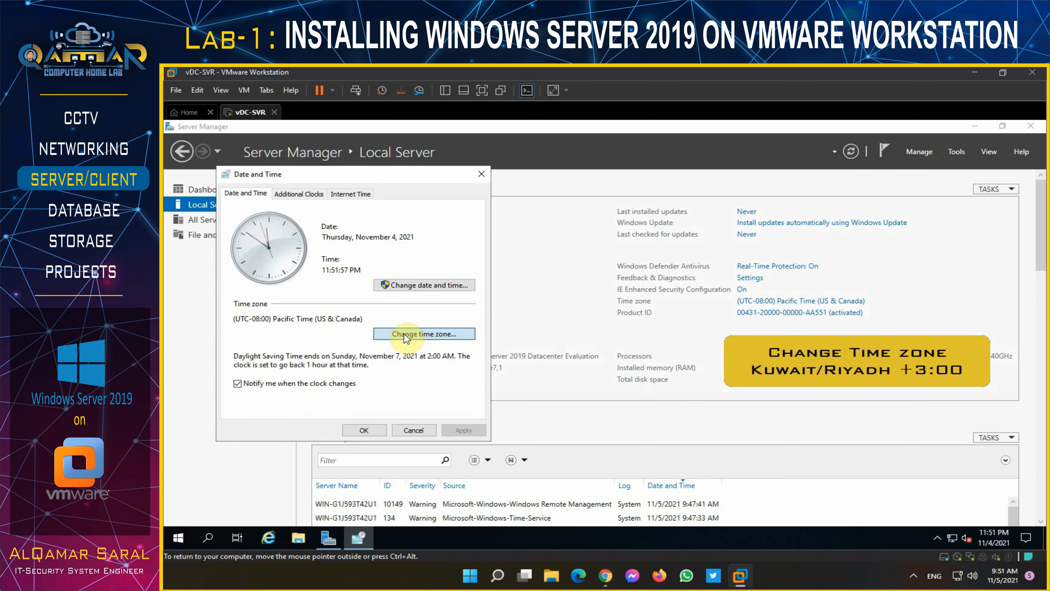
pyautogui.click(404, 334)
pyautogui.click(405, 242)
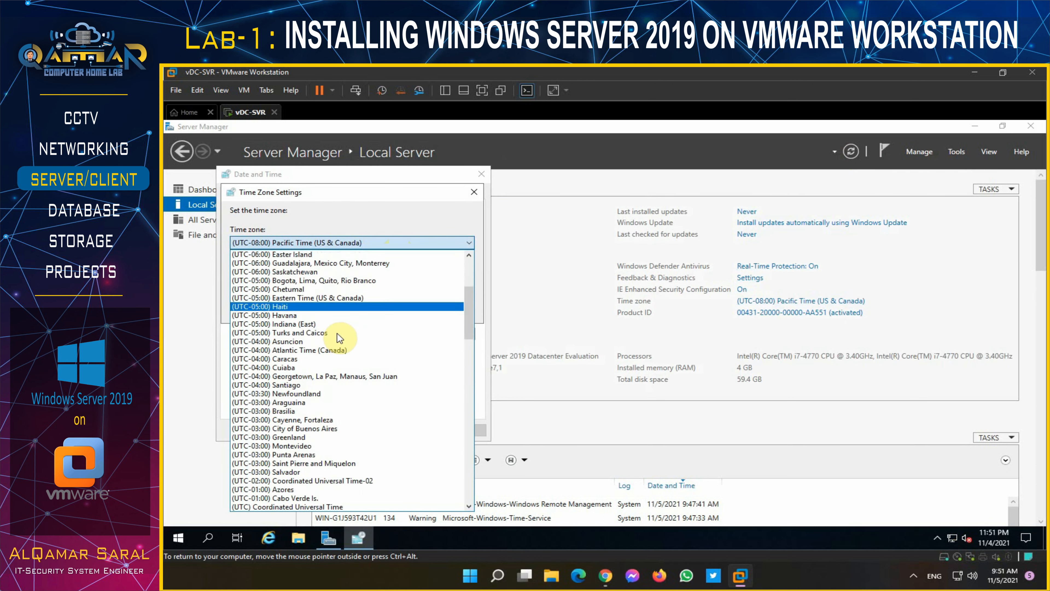
pyautogui.scroll(-9, 337, 336)
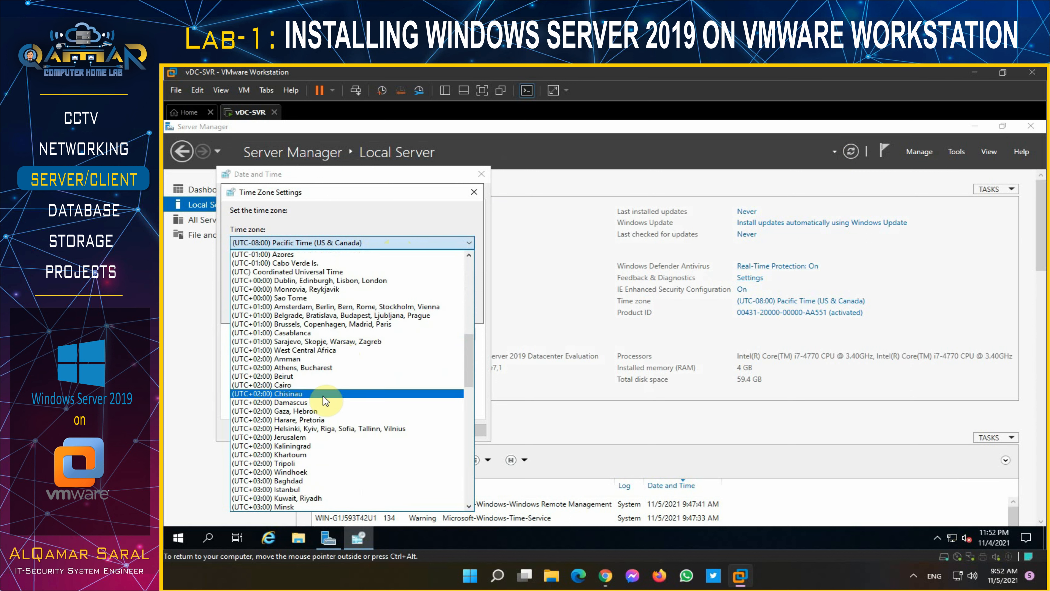
pyautogui.scroll(-1, 315, 426)
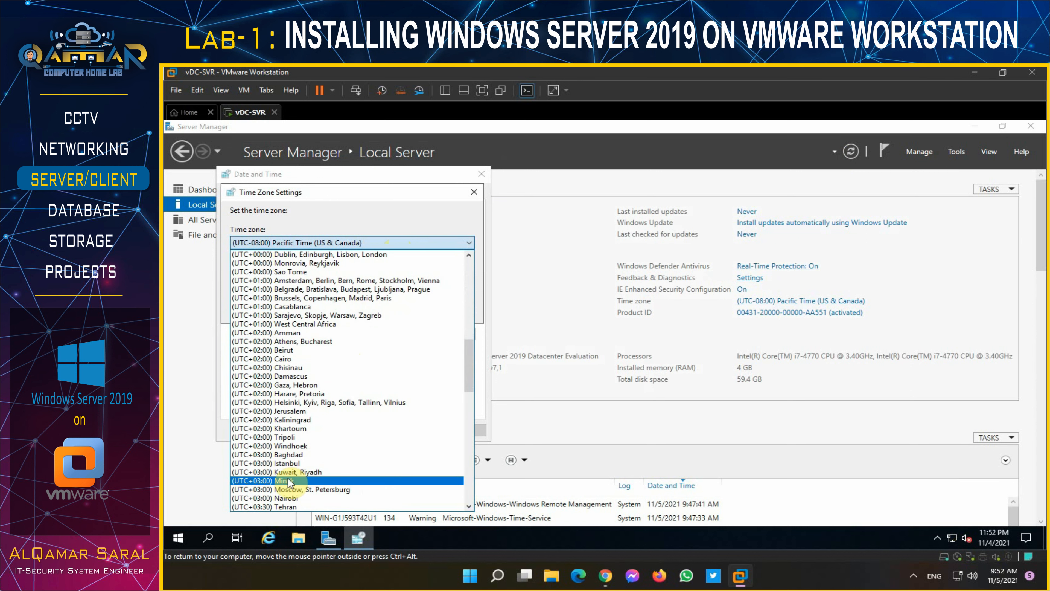
pyautogui.click(303, 471)
pyautogui.click(402, 309)
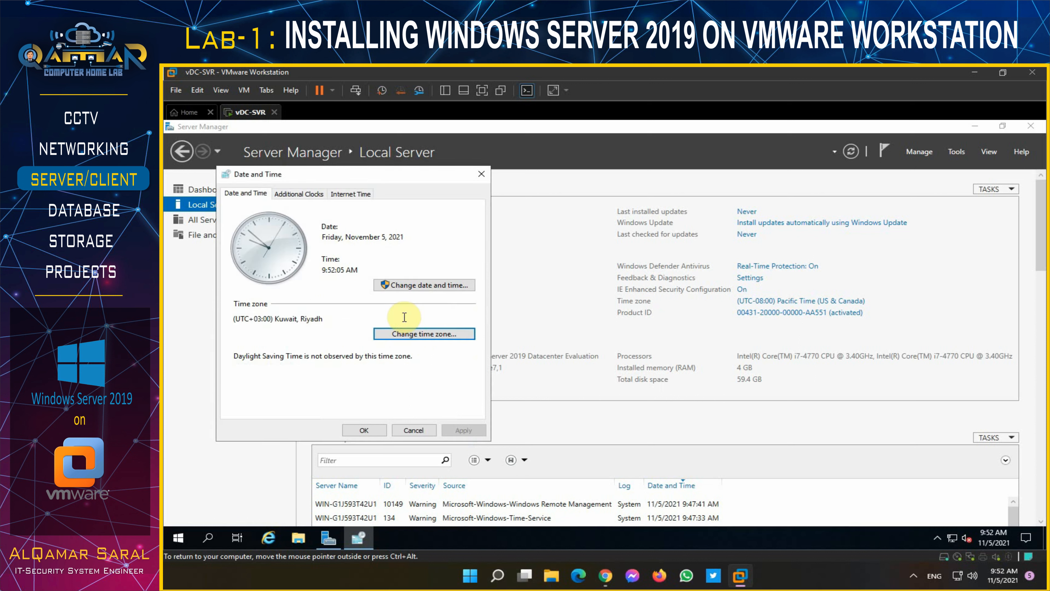
pyautogui.click(367, 433)
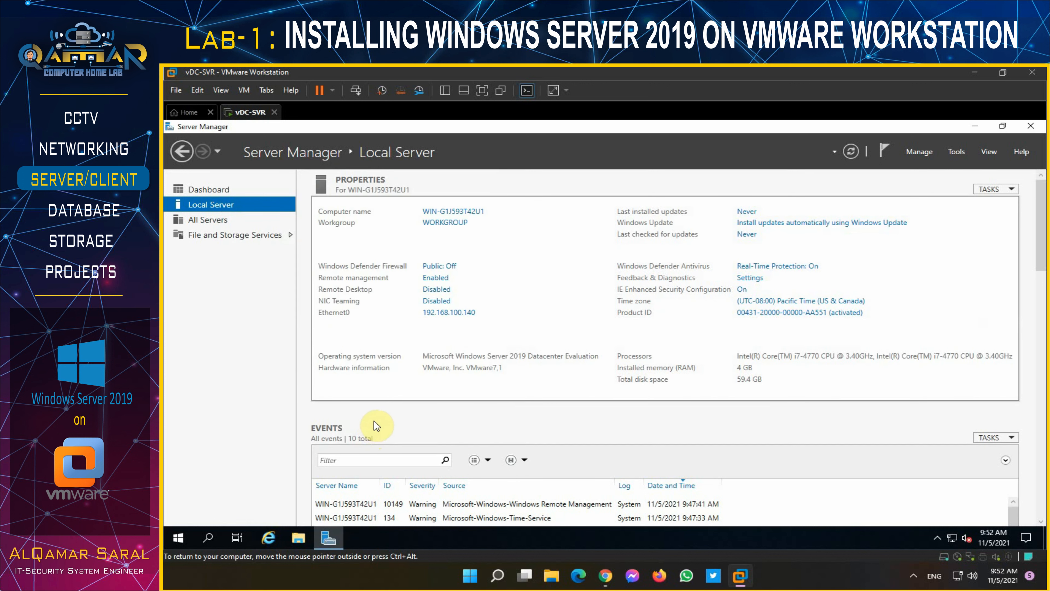
# - Change the computer name to vDC-SVR and choose Restart Later
pyautogui.click(465, 212)
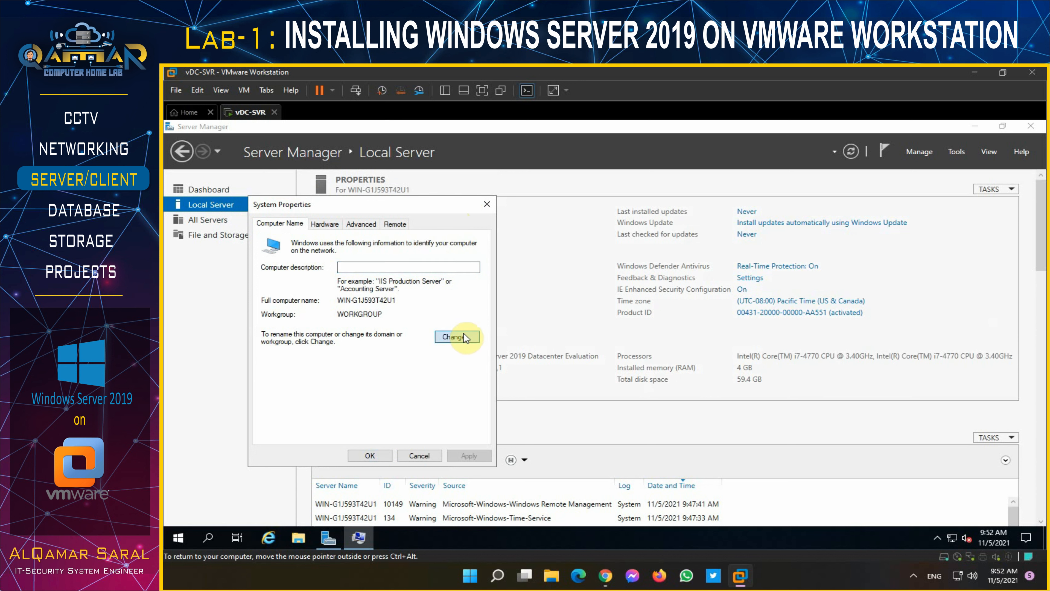
pyautogui.click(464, 334)
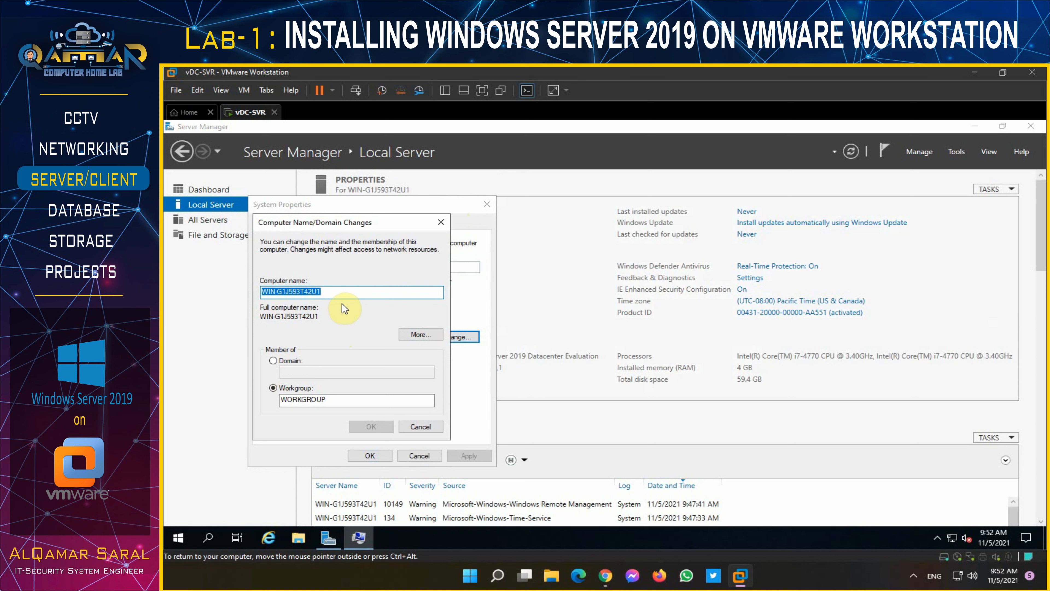
pyautogui.write('vDC-SVR')
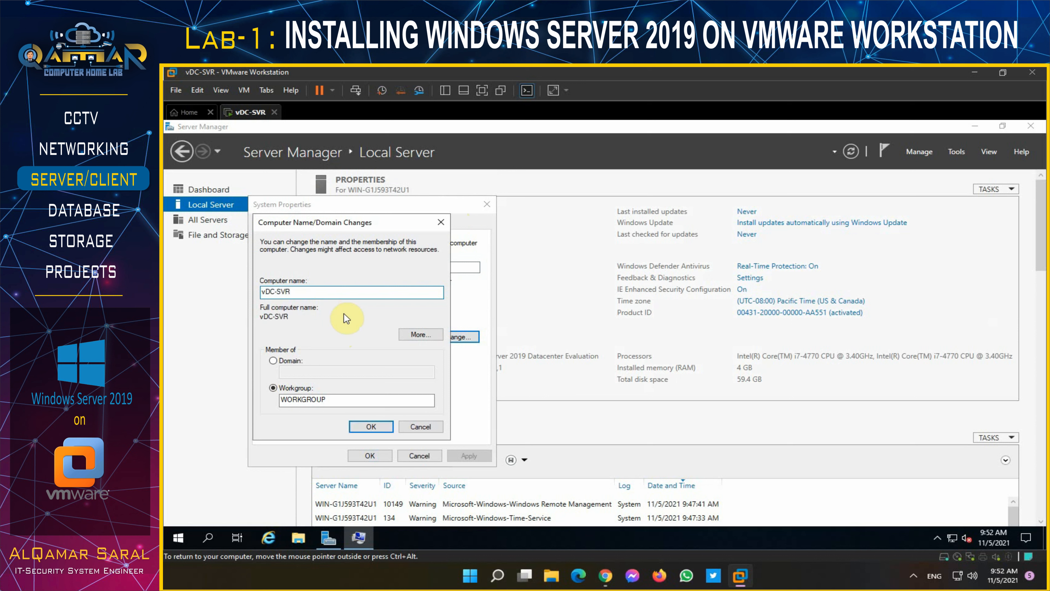
pyautogui.click(370, 425)
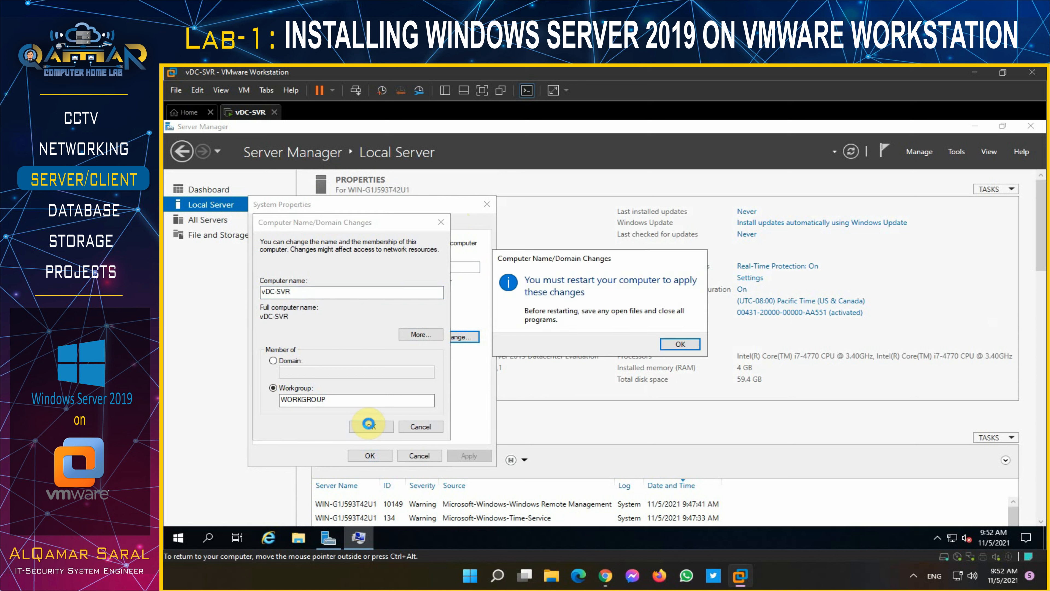
pyautogui.click(673, 342)
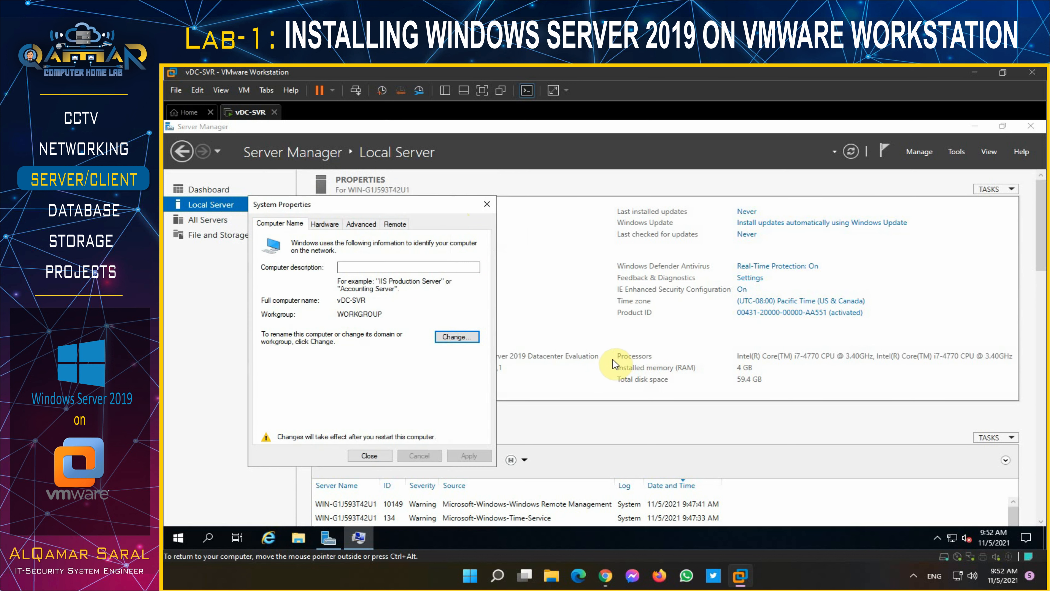
pyautogui.click(370, 454)
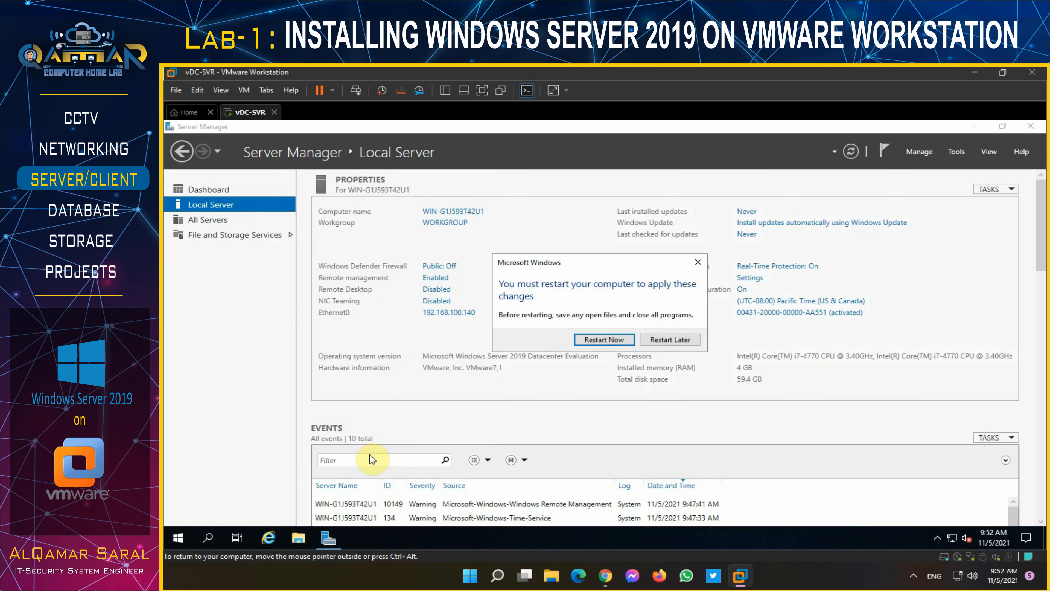
pyautogui.click(679, 341)
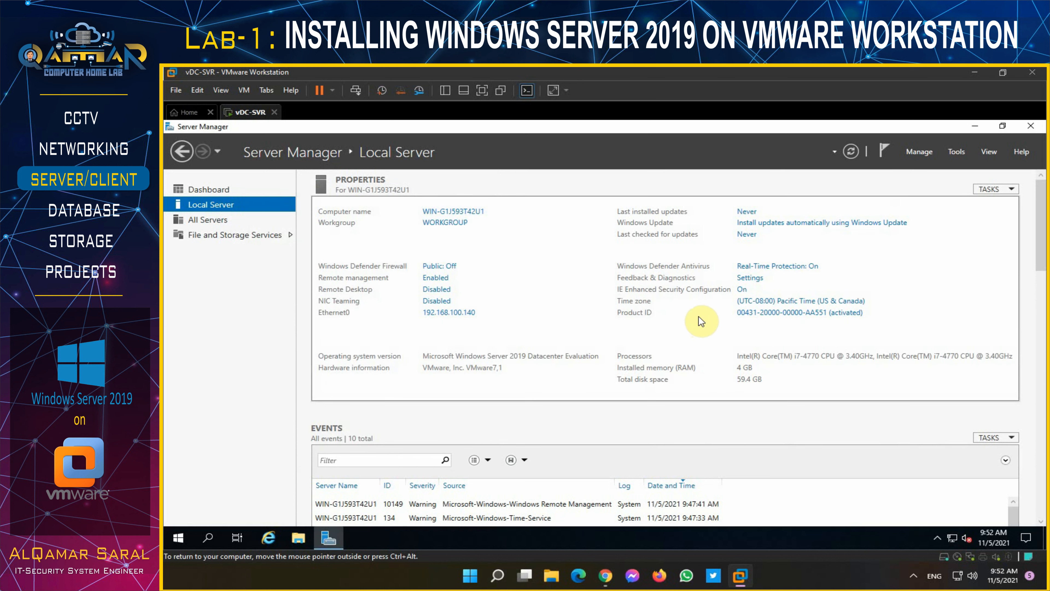
pyautogui.click(920, 150)
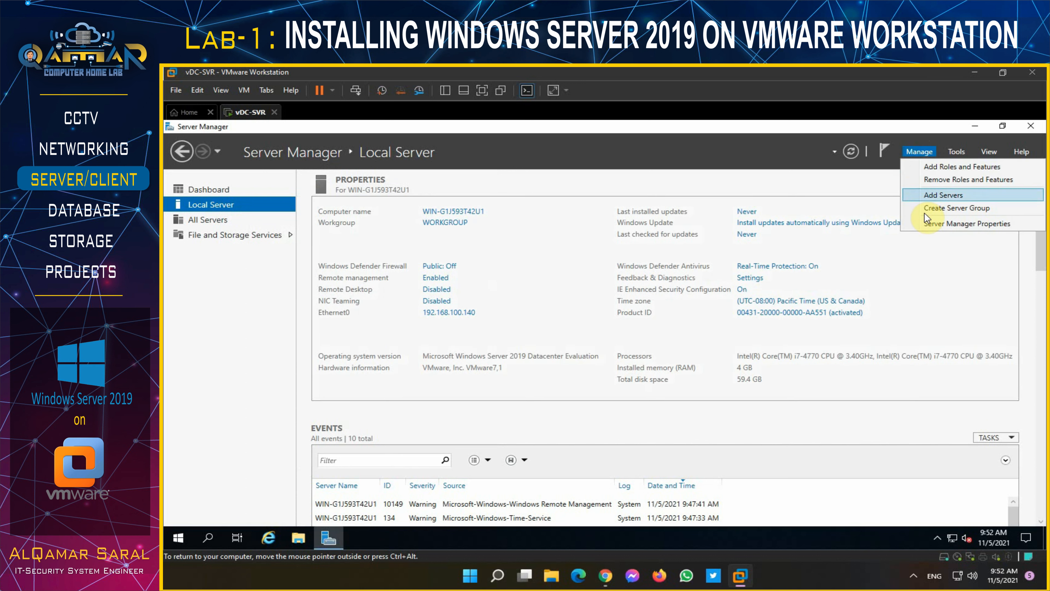
# - Set Server Manager to not start automatically at logon
pyautogui.click(928, 222)
pyautogui.click(543, 350)
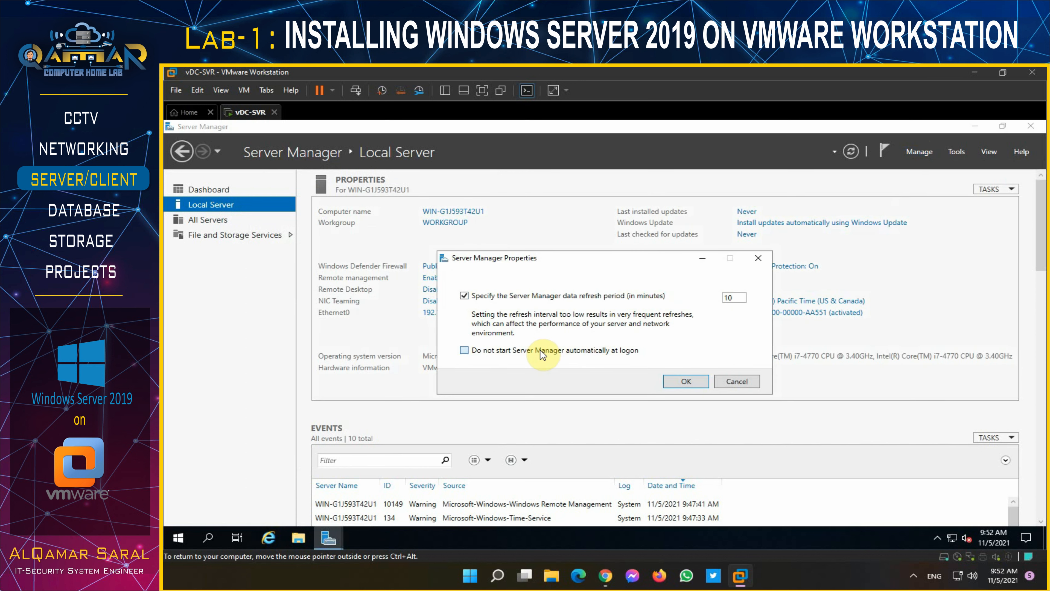
pyautogui.click(695, 378)
# - Restart the server from the Start button's shutdown options
pyautogui.rightClick(326, 536)
pyautogui.click(318, 497)
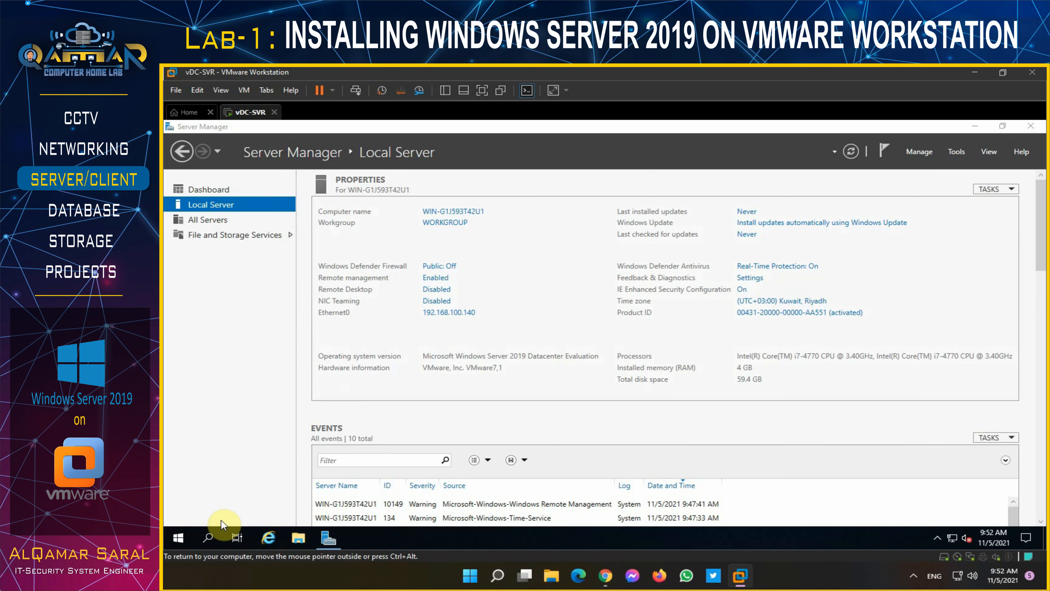
pyautogui.rightClick(176, 539)
pyautogui.moveTo(241, 505)
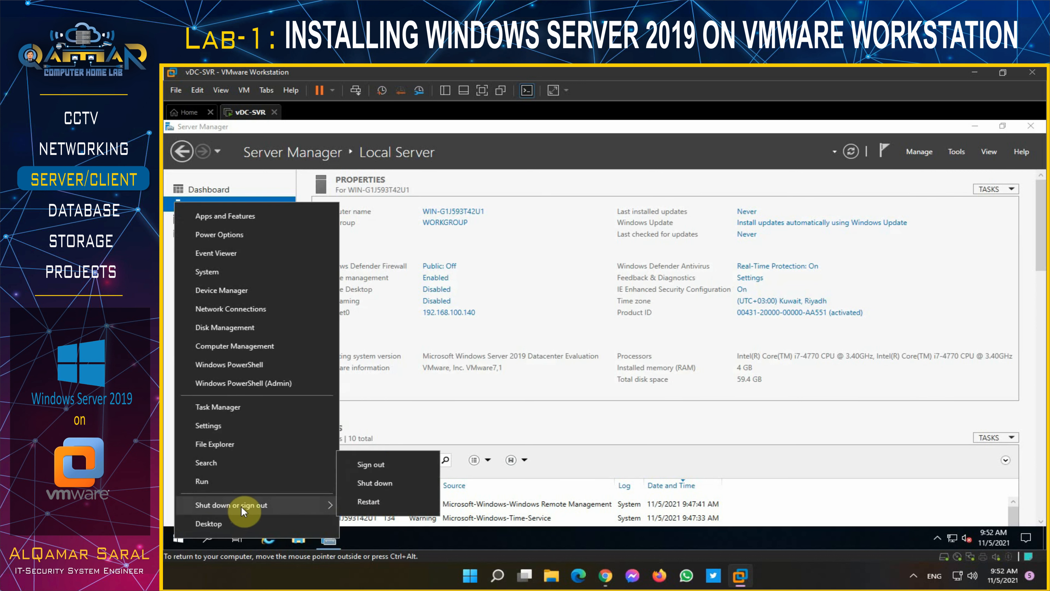
pyautogui.click(357, 503)
pyautogui.click(352, 515)
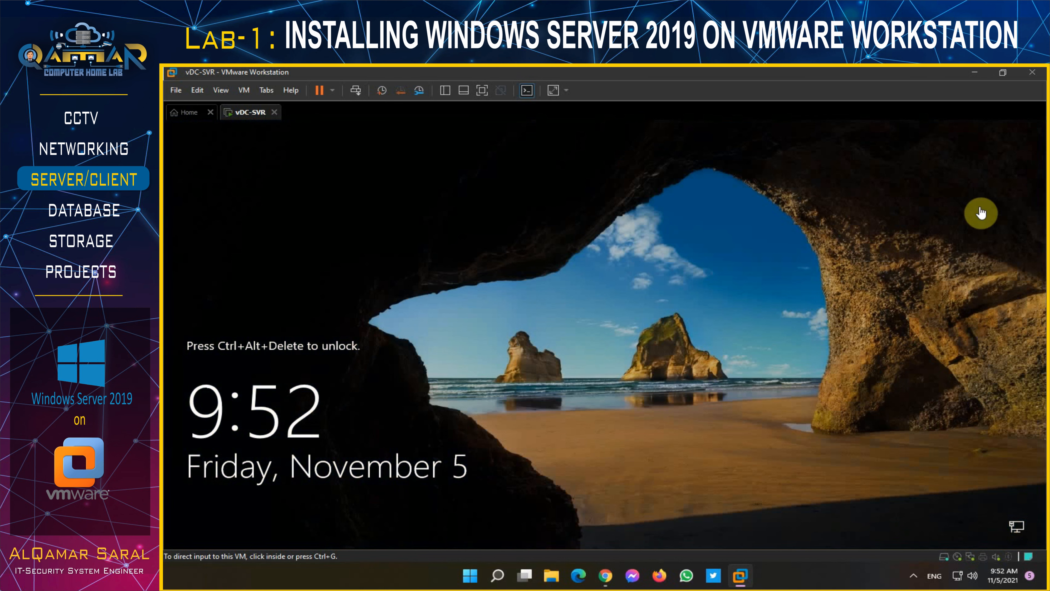
# - Sign back in as Administrator with the account password
pyautogui.click(353, 88)
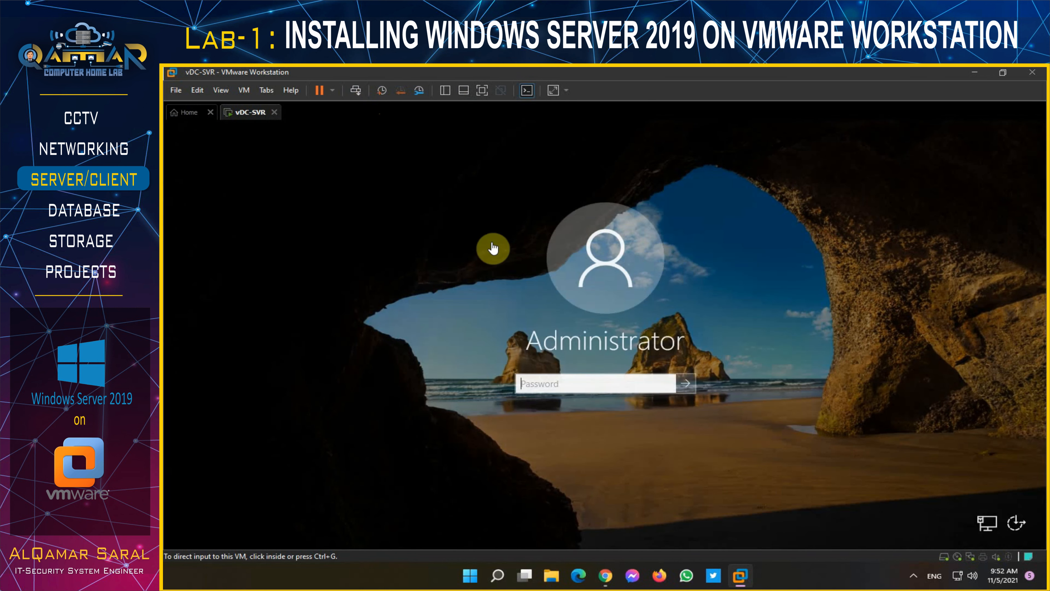
pyautogui.click(521, 386)
pyautogui.write('P@ssw0r')
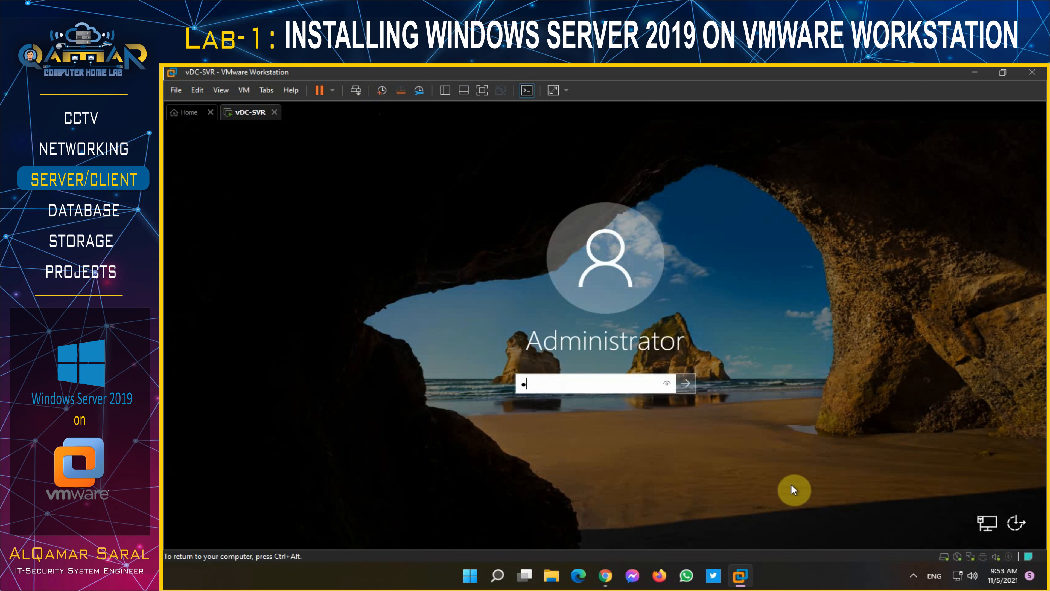
pyautogui.write('d12')
pyautogui.press('Return')
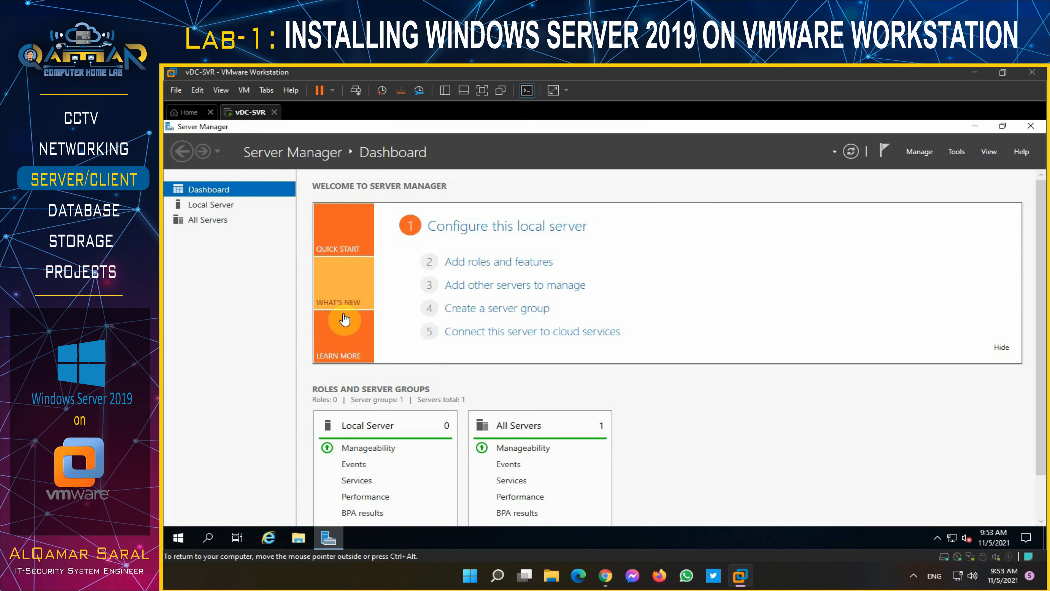
# - Verify vDC-SVR's settings on Local Server, then minimize Server Manager and the VM window
pyautogui.click(212, 205)
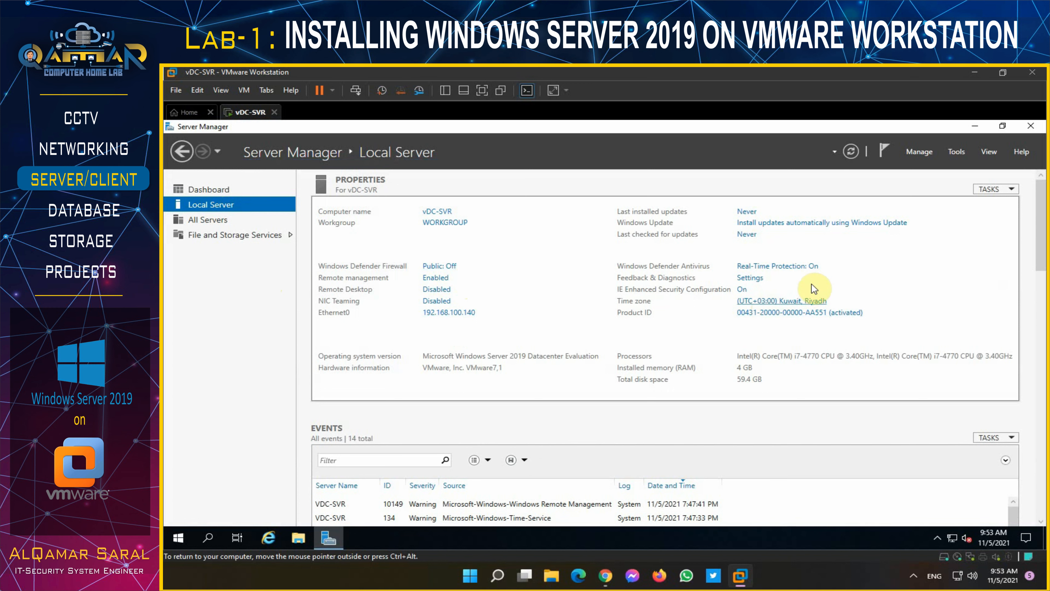
pyautogui.click(975, 126)
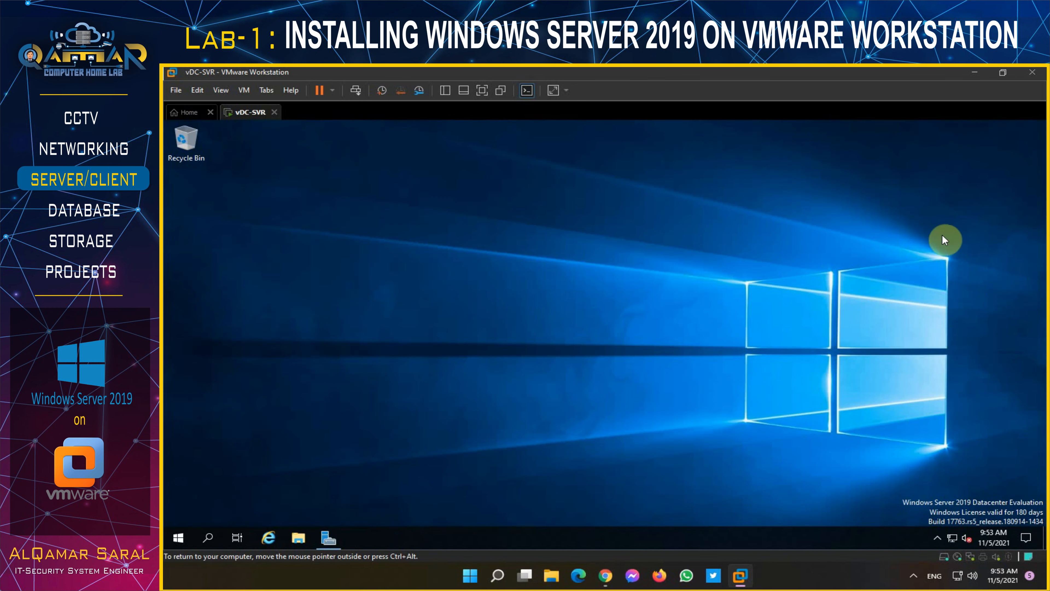
pyautogui.click(976, 73)
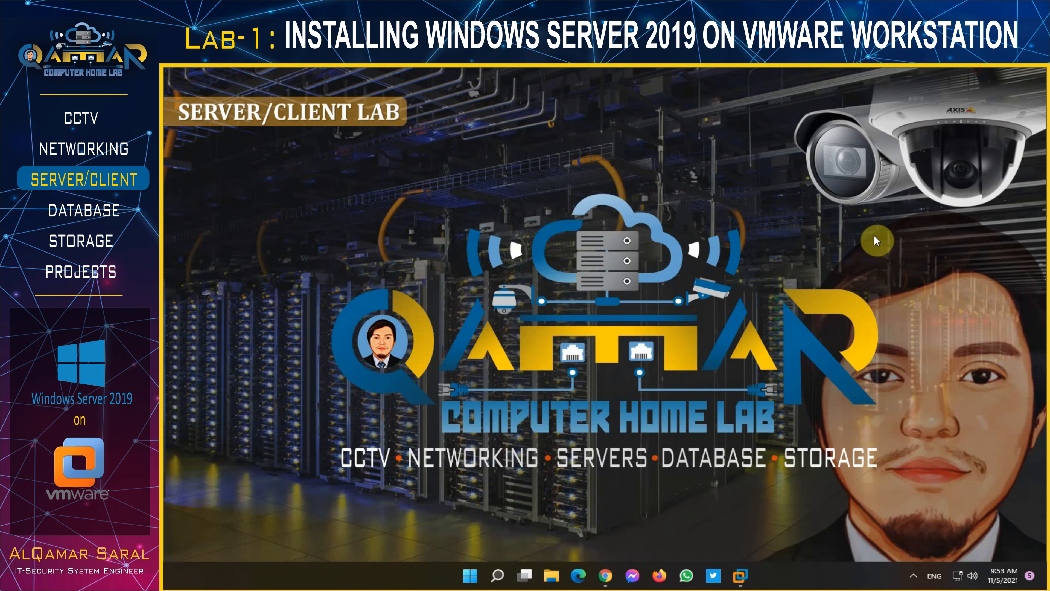